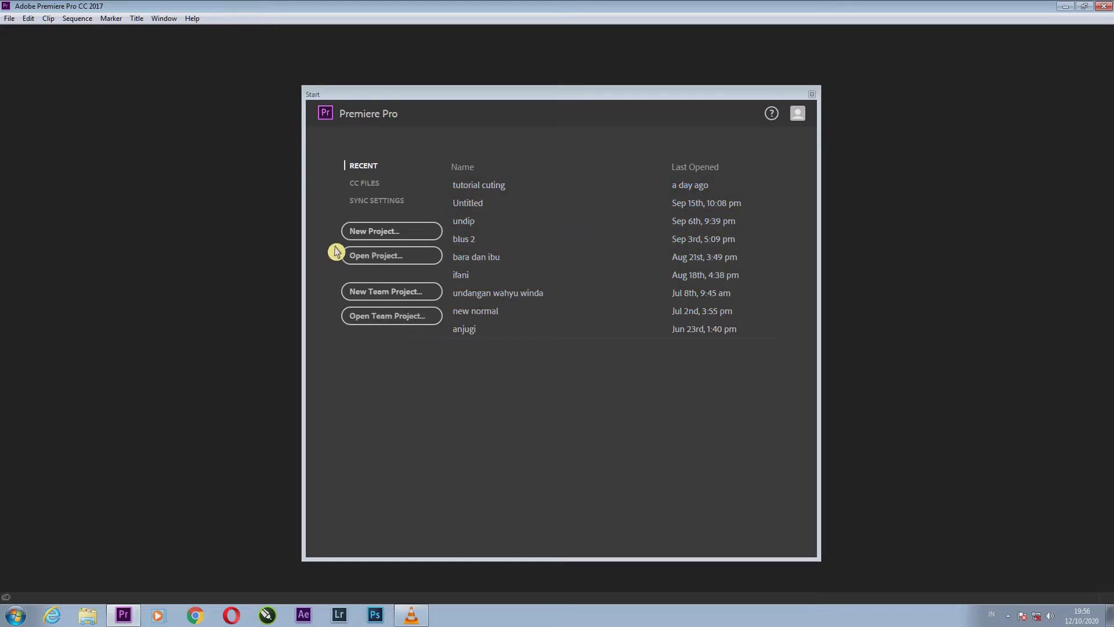
Start a new project and name it "tutorial cutting".
{"action": "left_click", "coordinate": [387, 232]}
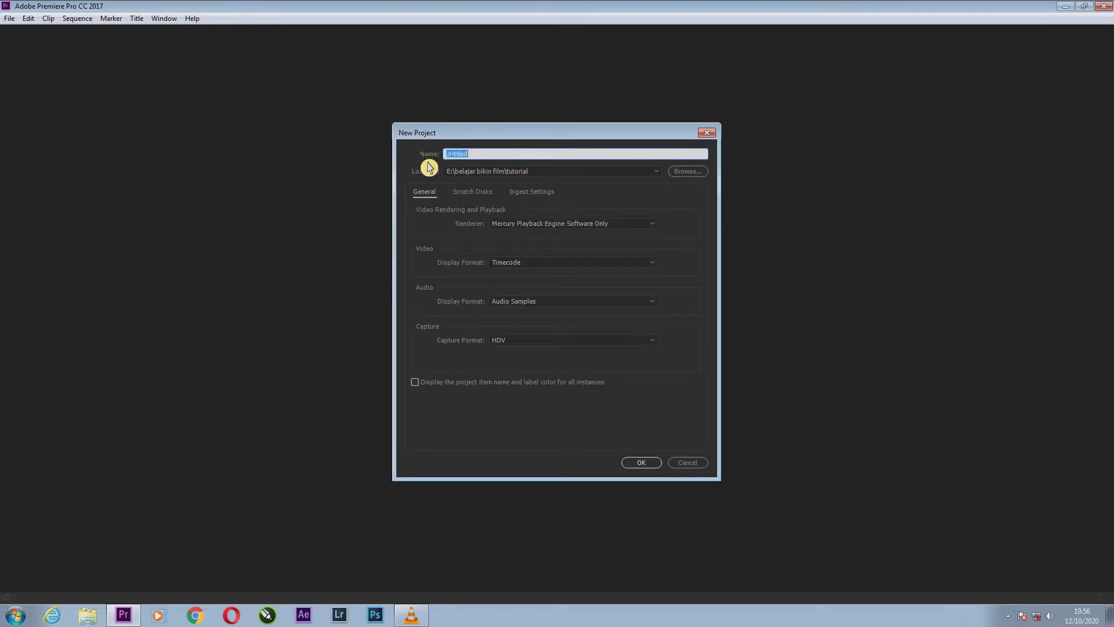
{"action": "left_click", "coordinate": [485, 159]}
{"action": "left_click_drag", "start_coordinate": [485, 159], "coordinate": [443, 162]}
{"action": "type", "text": "tutorial"}
{"action": "type", "text": "cutting"}
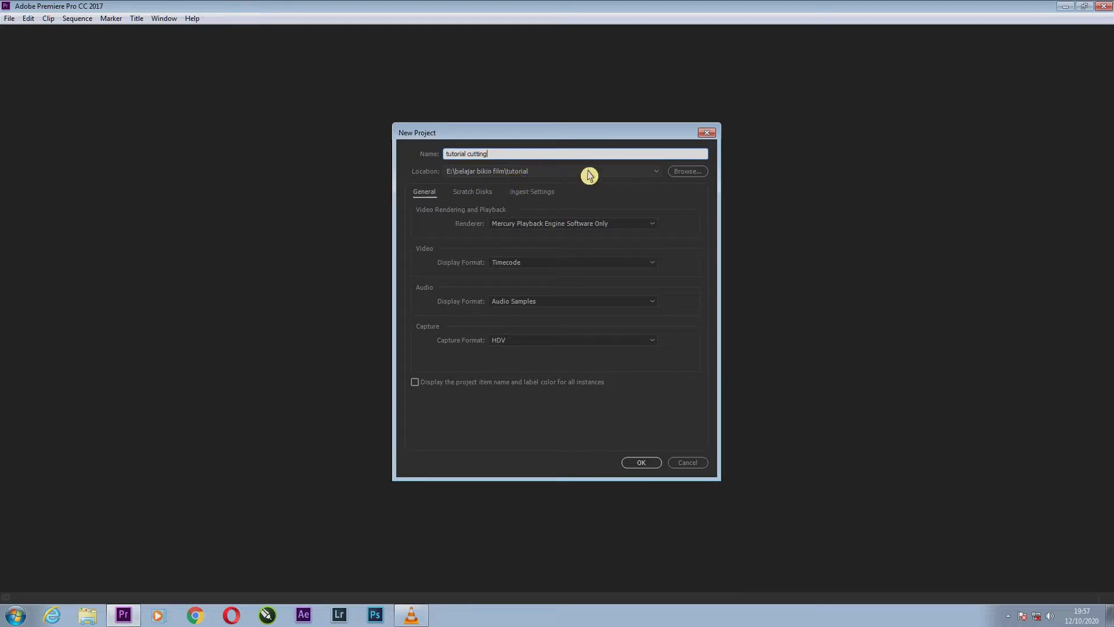
Set the new project's save location to the E:\belajar bikin film folder.
{"action": "left_click", "coordinate": [688, 173]}
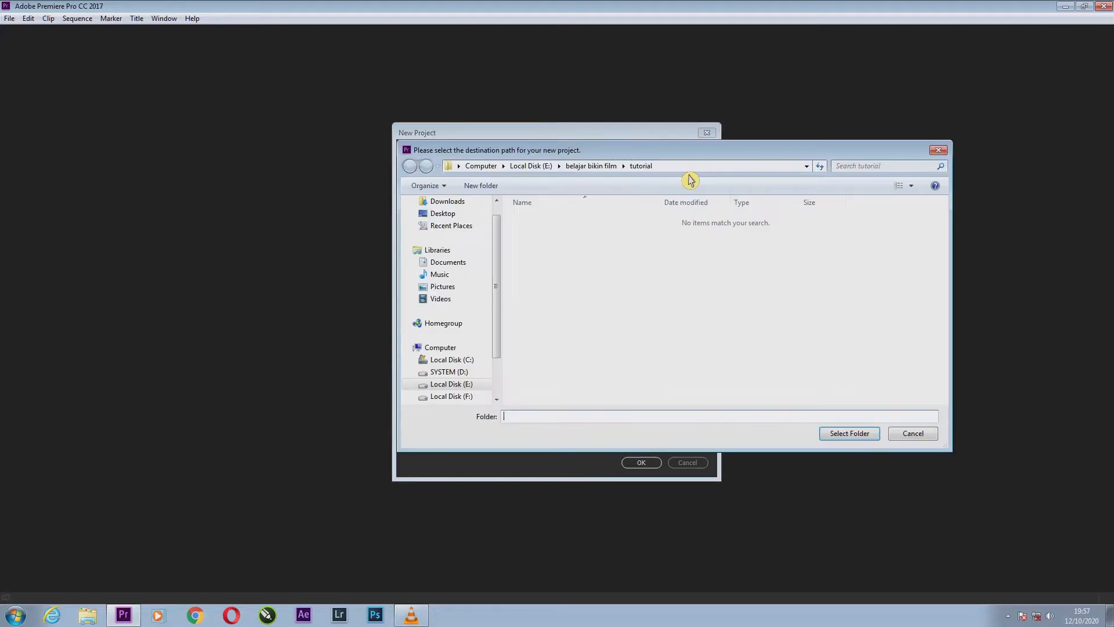
{"action": "scroll", "coordinate": [503, 348], "scroll_direction": "down", "scroll_amount": 1}
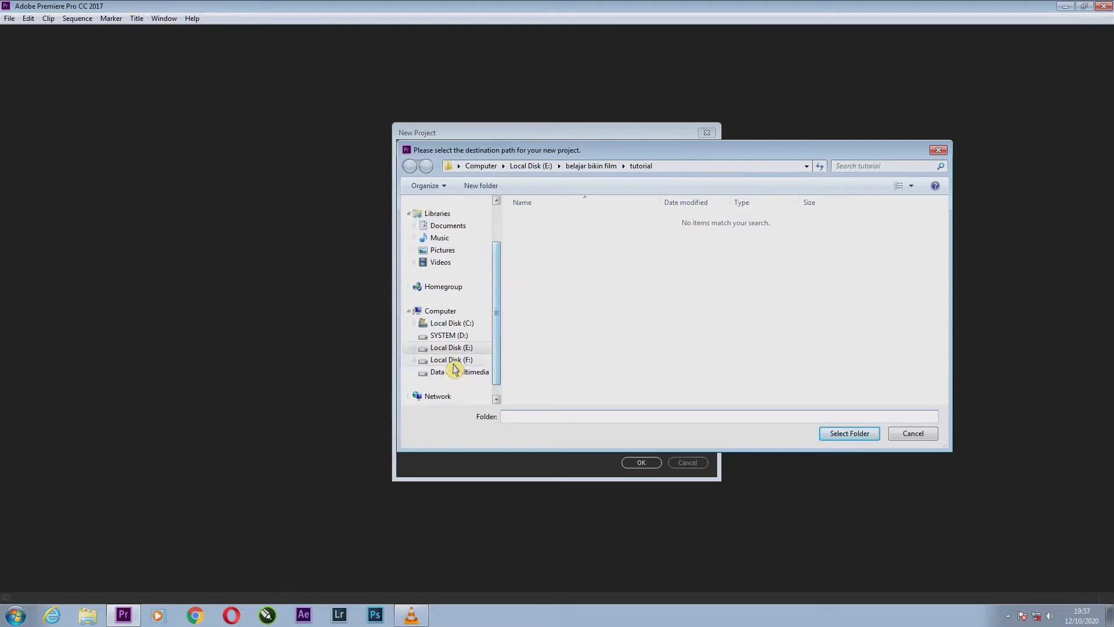
{"action": "left_click", "coordinate": [451, 348]}
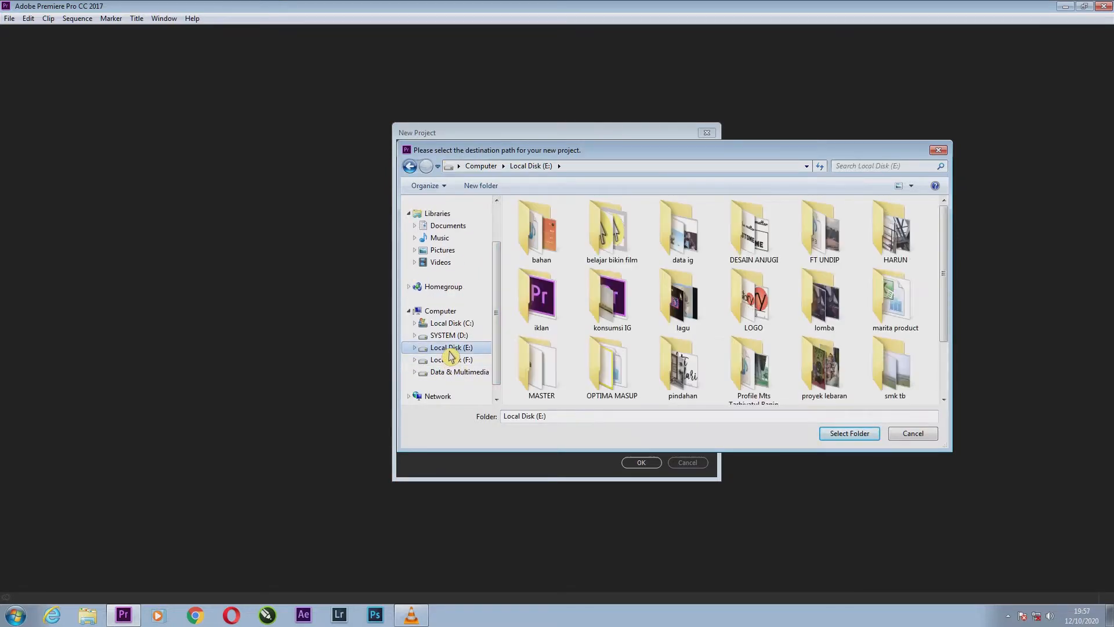
{"action": "double_click", "coordinate": [624, 251]}
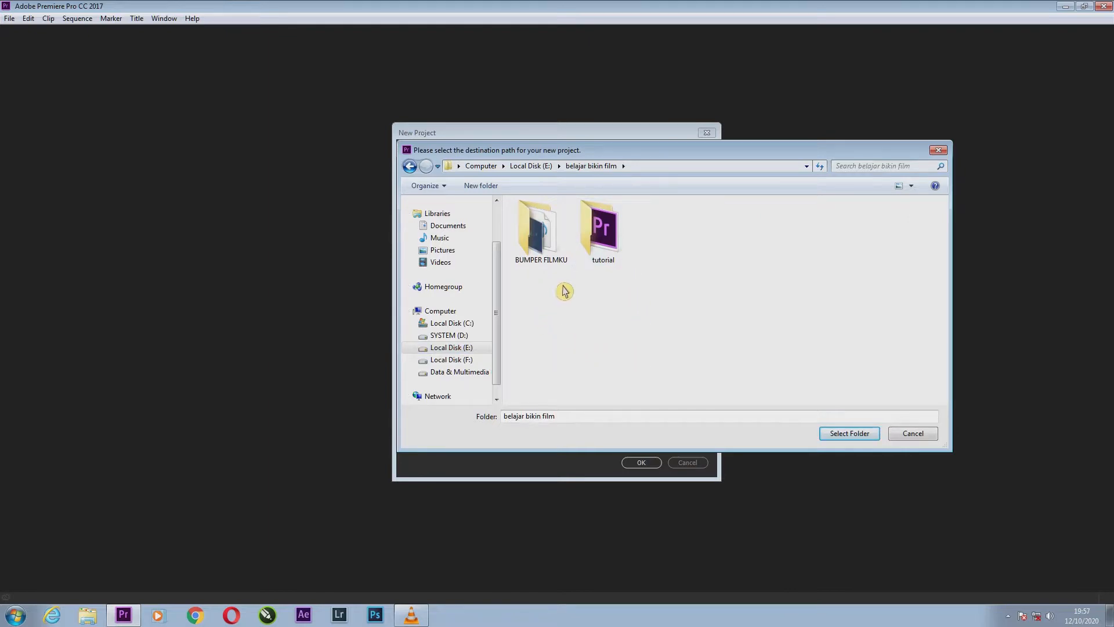
{"action": "double_click", "coordinate": [611, 248]}
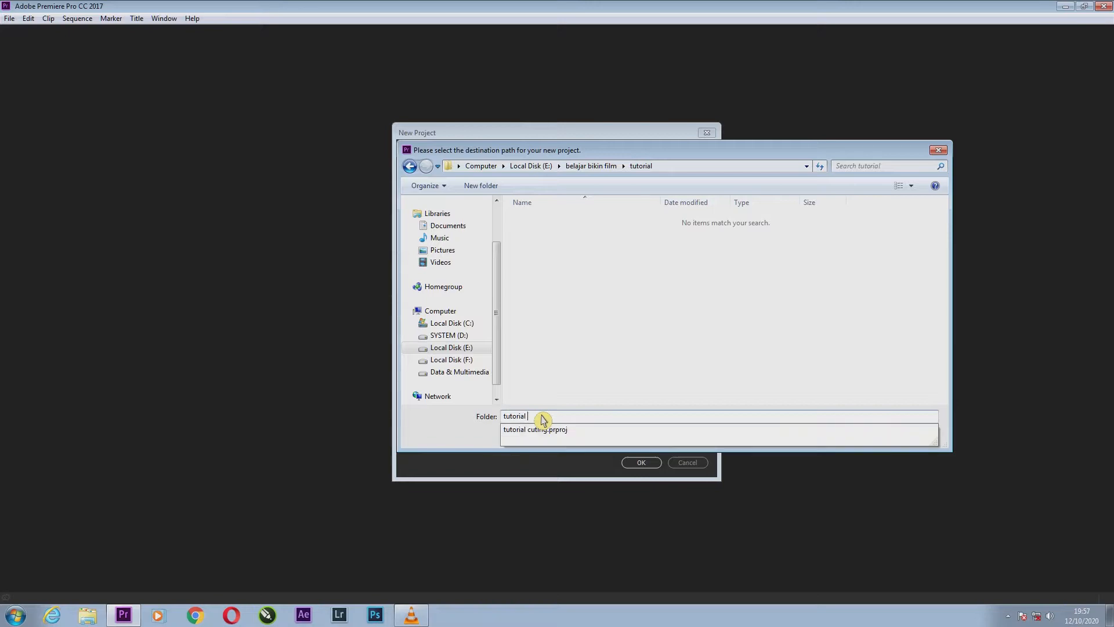
{"action": "type", "text": "cutt"}
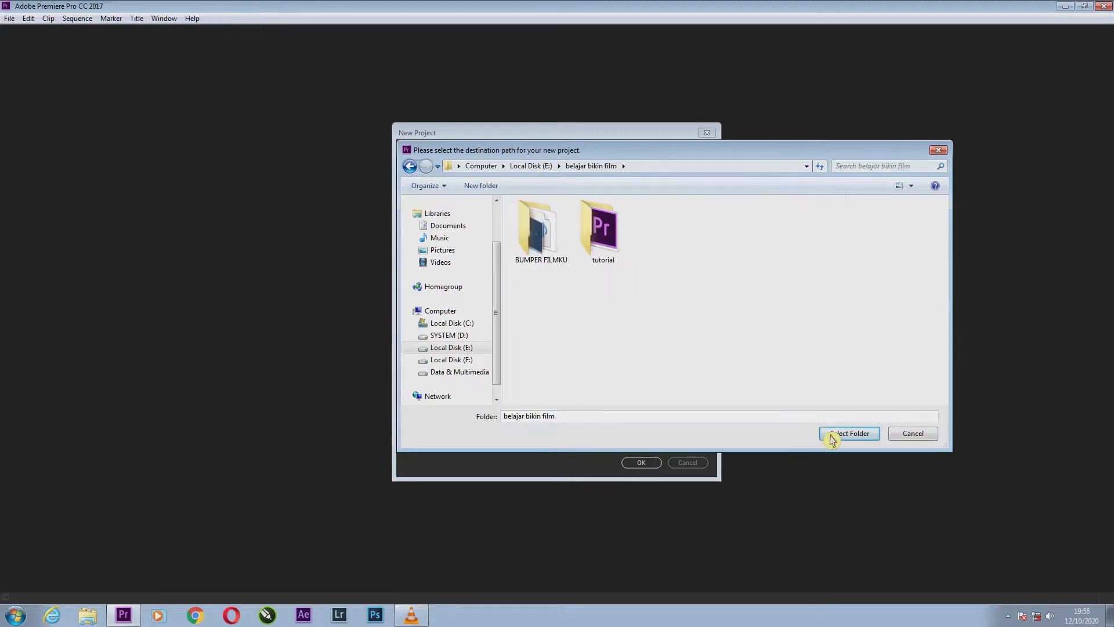
{"action": "left_click", "coordinate": [841, 434]}
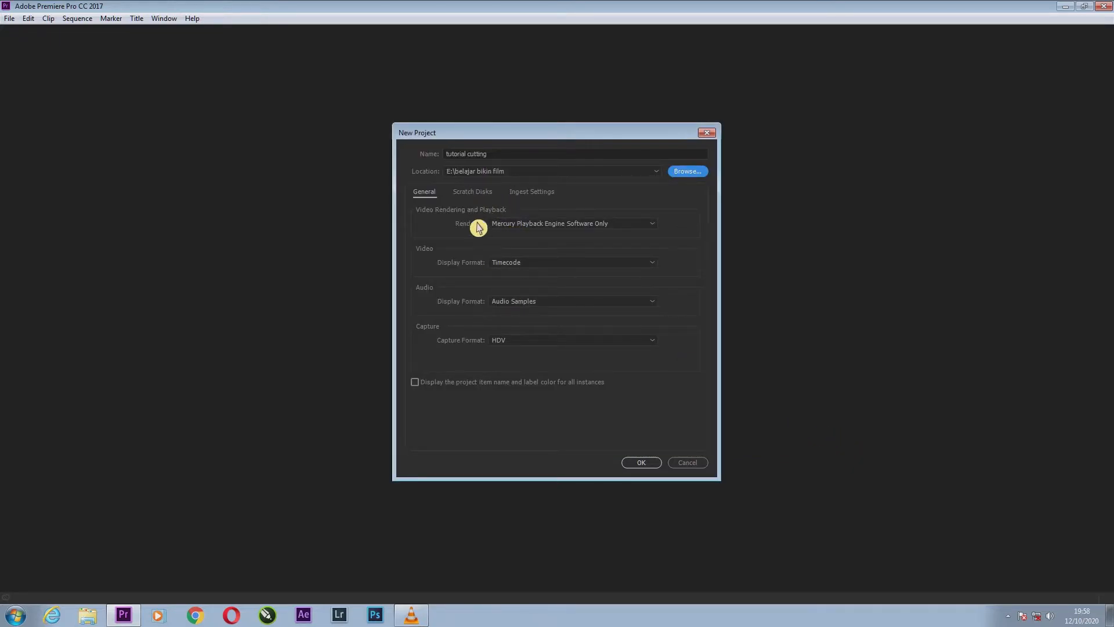
Choose HDV as the capture format and create the project.
{"action": "left_click", "coordinate": [517, 345]}
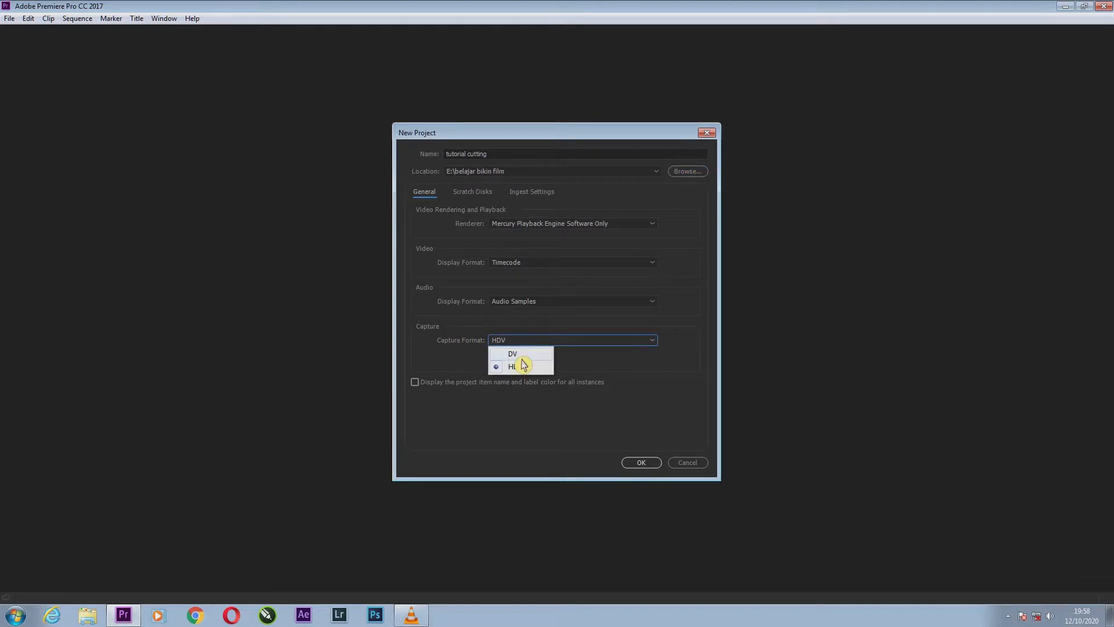
{"action": "left_click", "coordinate": [513, 354]}
{"action": "left_click", "coordinate": [536, 341]}
{"action": "left_click", "coordinate": [529, 369]}
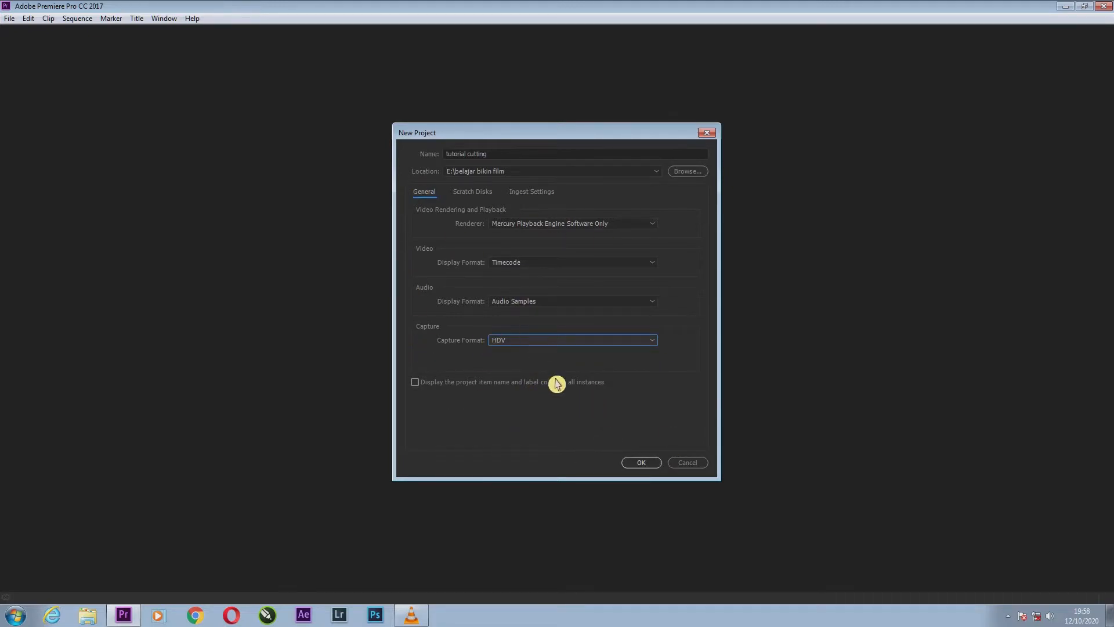
{"action": "left_click", "coordinate": [653, 468]}
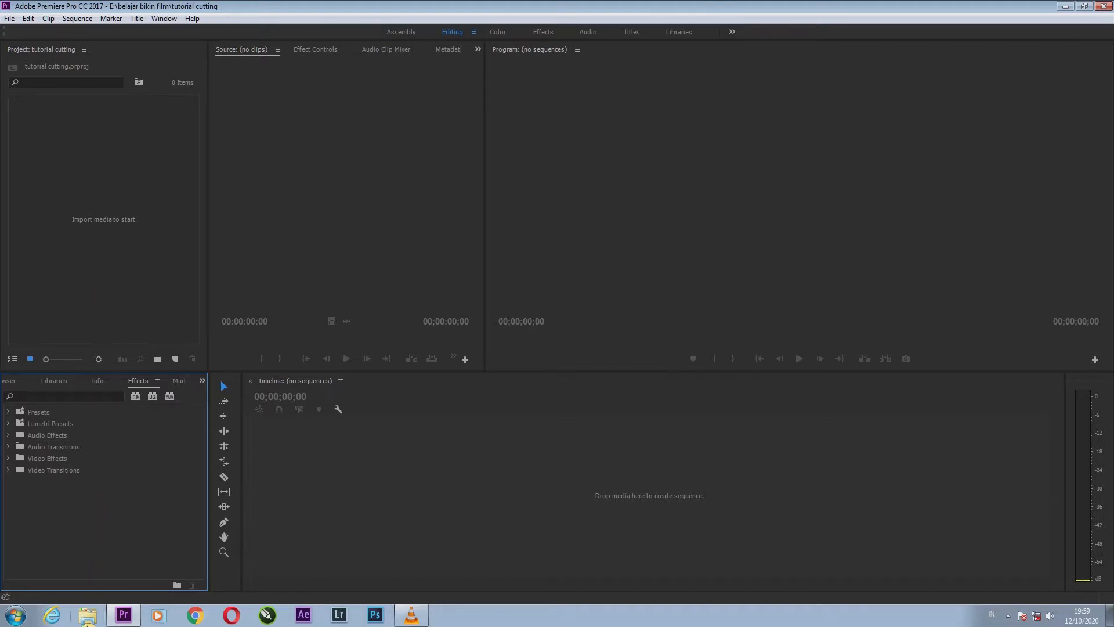
Switch to Windows Explorer, check the belajar bikin film folder, and open the folder E:\smk tb\cerita\tutor.
{"action": "left_click", "coordinate": [88, 617]}
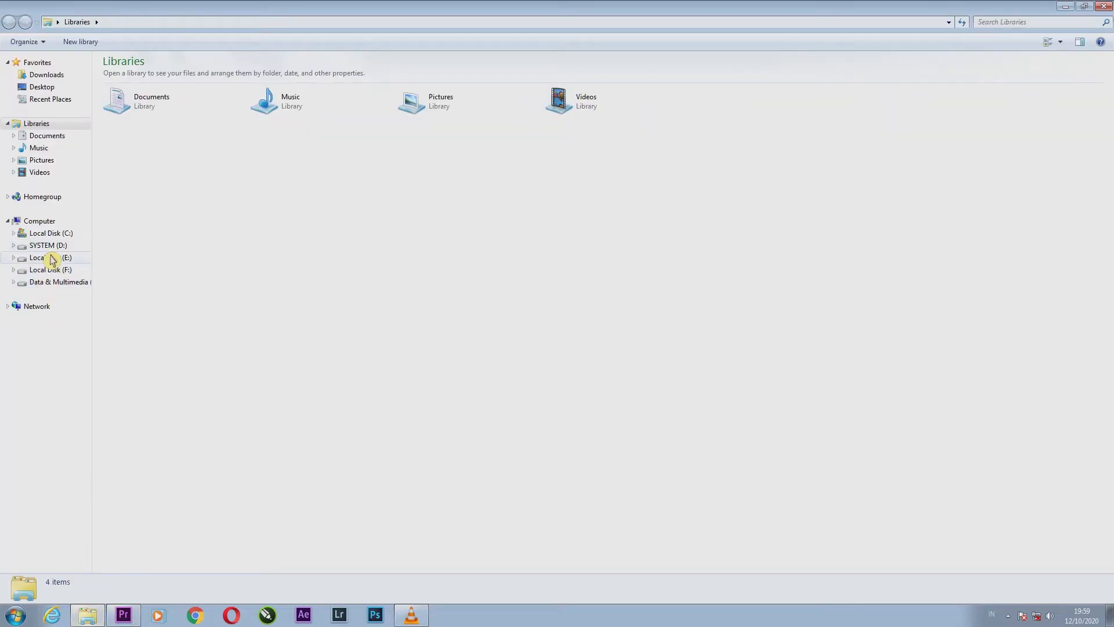
{"action": "left_click", "coordinate": [52, 259]}
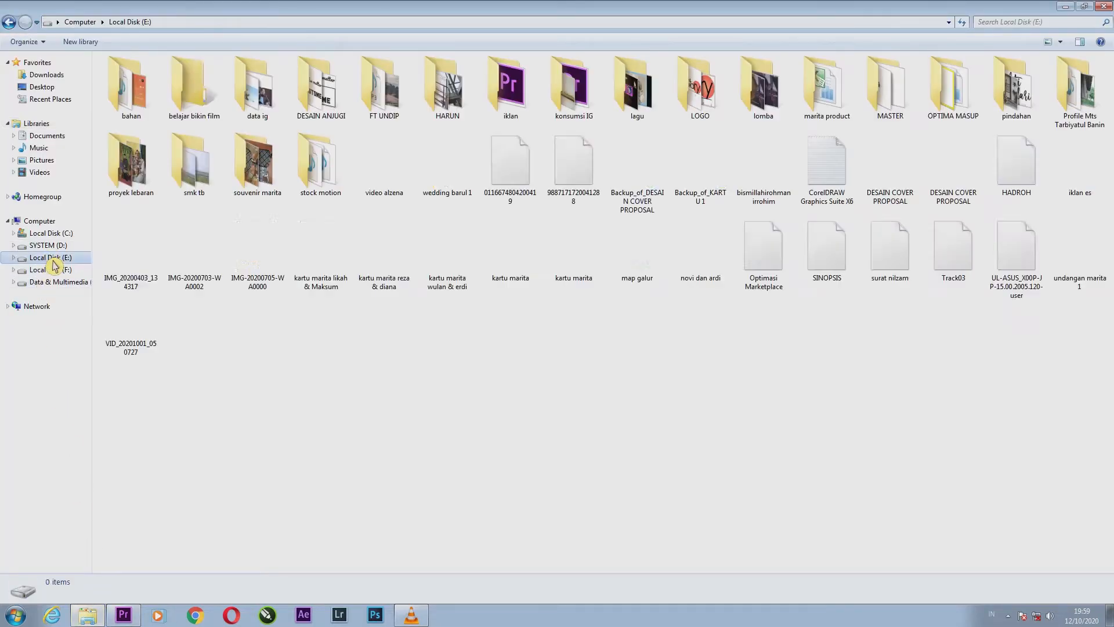
{"action": "double_click", "coordinate": [191, 87]}
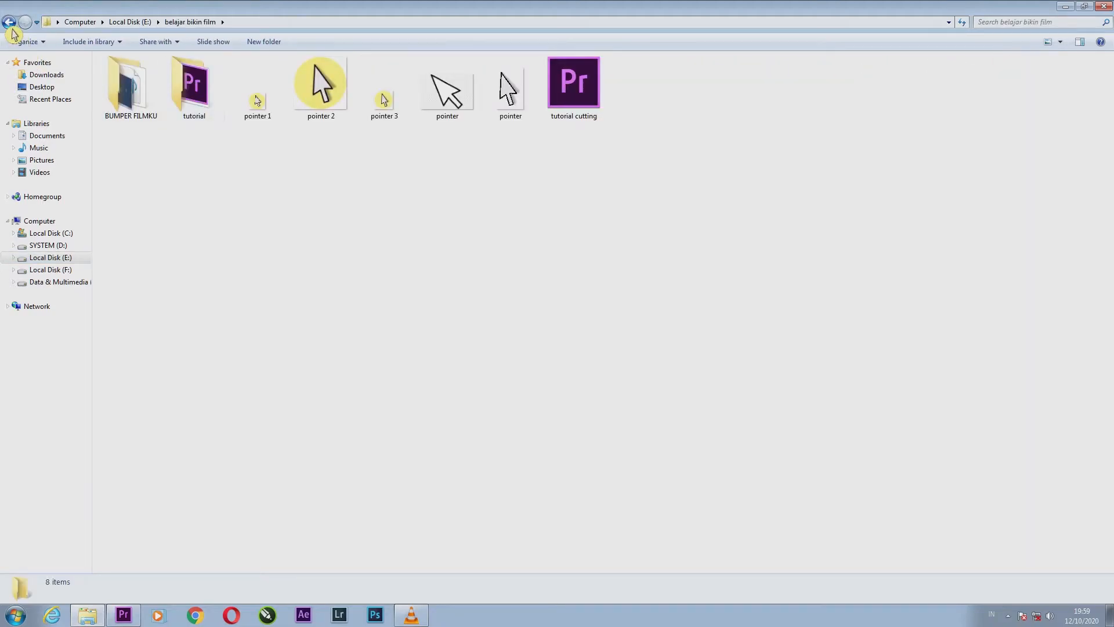
{"action": "left_click", "coordinate": [9, 22]}
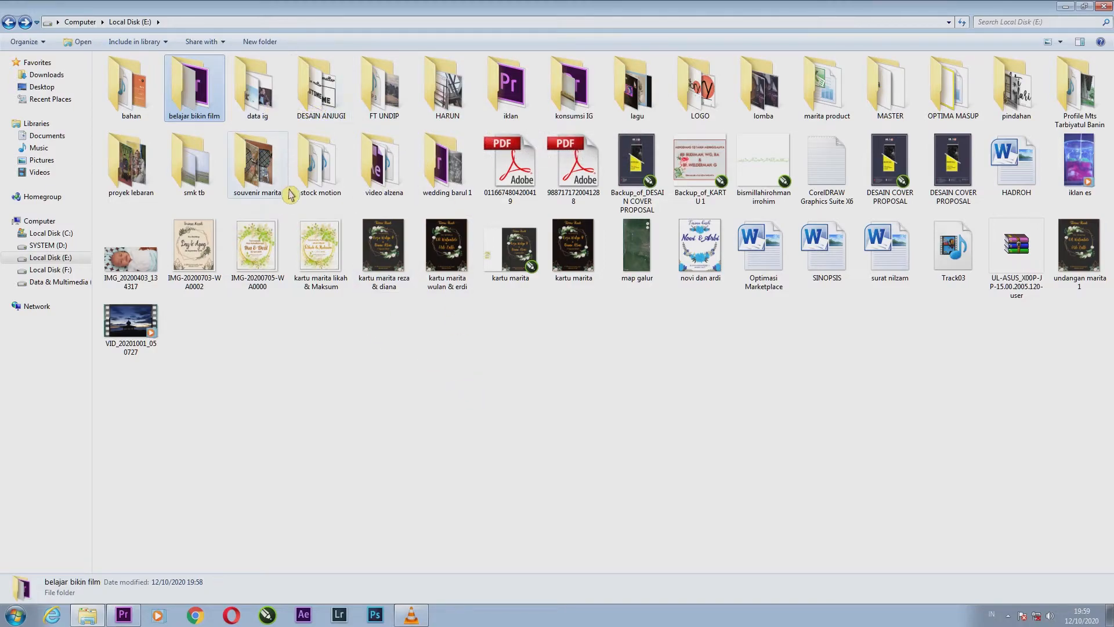
{"action": "double_click", "coordinate": [191, 168]}
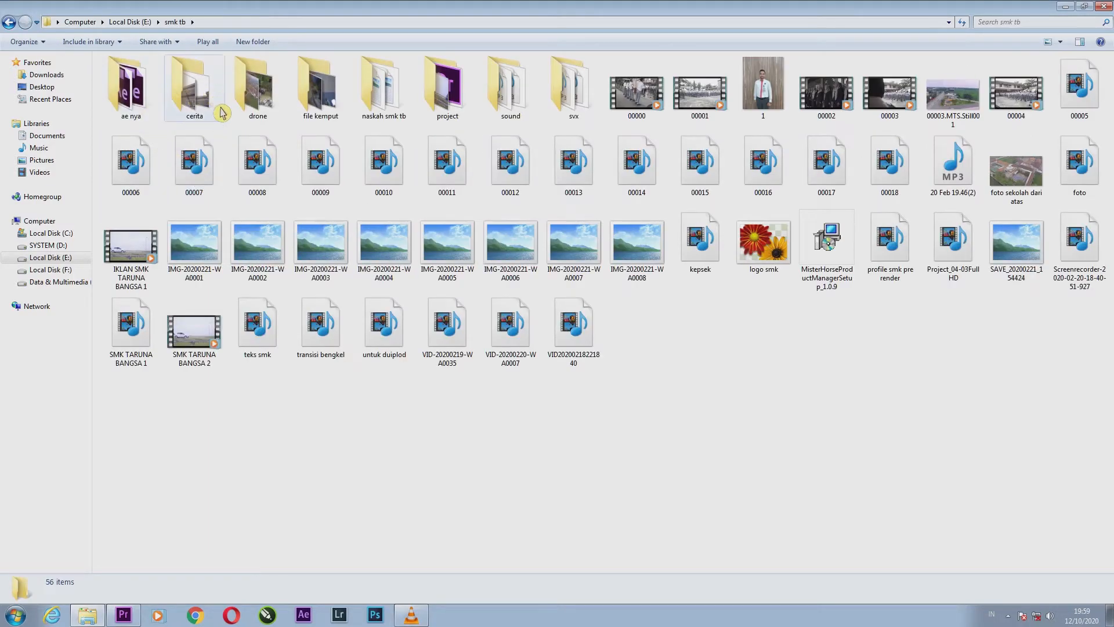
{"action": "double_click", "coordinate": [193, 110]}
{"action": "double_click", "coordinate": [142, 113]}
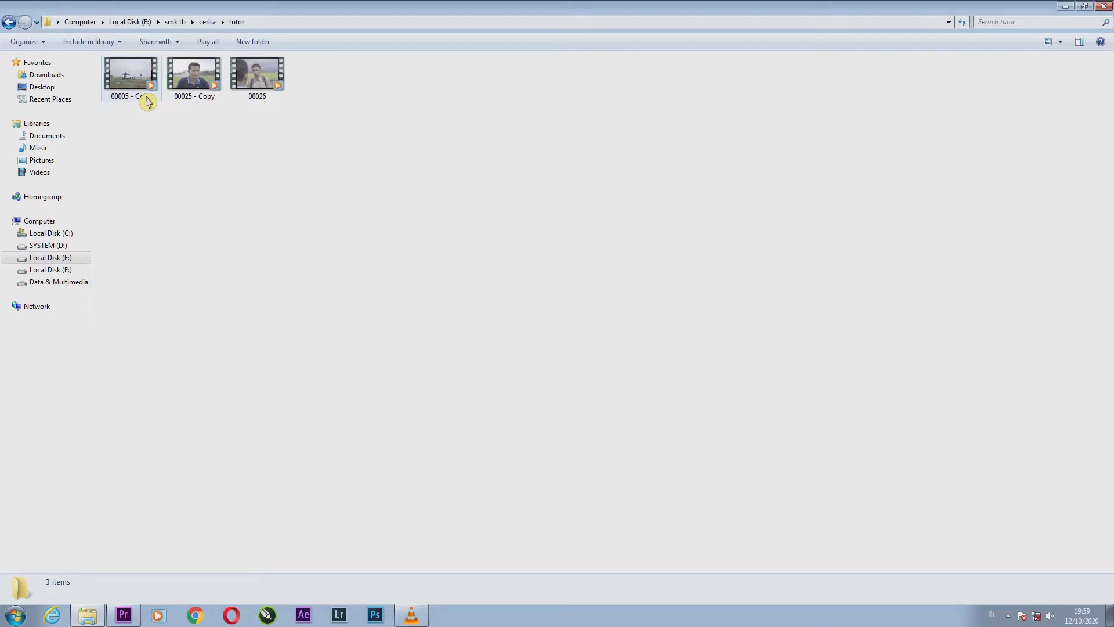
Import the three clips 00005 - Copy, 00025 - Copy and 00026 from the tutor folder into the Premiere Pro project.
{"action": "left_click_drag", "start_coordinate": [131, 146], "coordinate": [320, 119]}
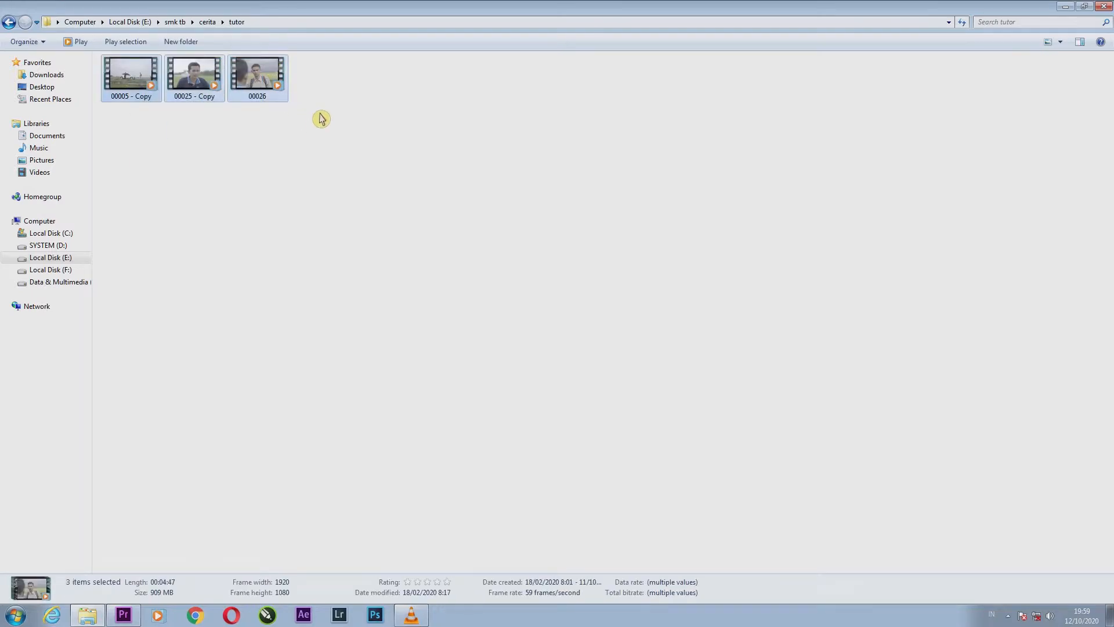
{"action": "mouse_move", "coordinate": [124, 135]}
{"action": "left_mouse_down"}
{"action": "mouse_move", "coordinate": [294, 74]}
{"action": "mouse_move", "coordinate": [331, 105]}
{"action": "mouse_move", "coordinate": [208, 96]}
{"action": "mouse_move", "coordinate": [142, 129]}
{"action": "left_mouse_up"}
{"action": "left_click", "coordinate": [132, 137]}
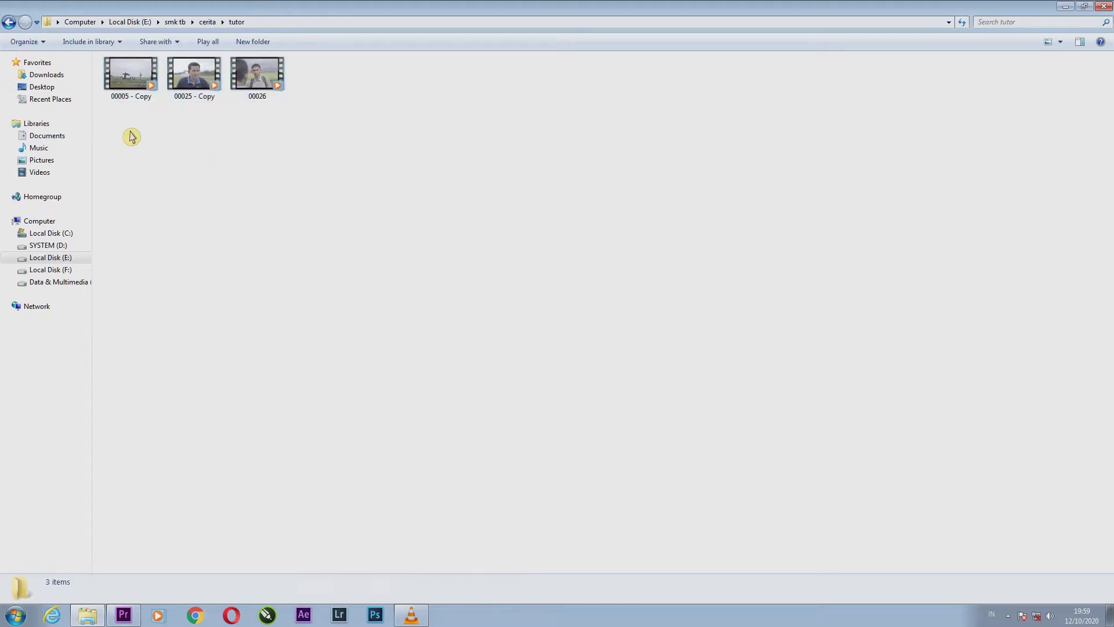
{"action": "left_click_drag", "start_coordinate": [165, 179], "coordinate": [293, 81]}
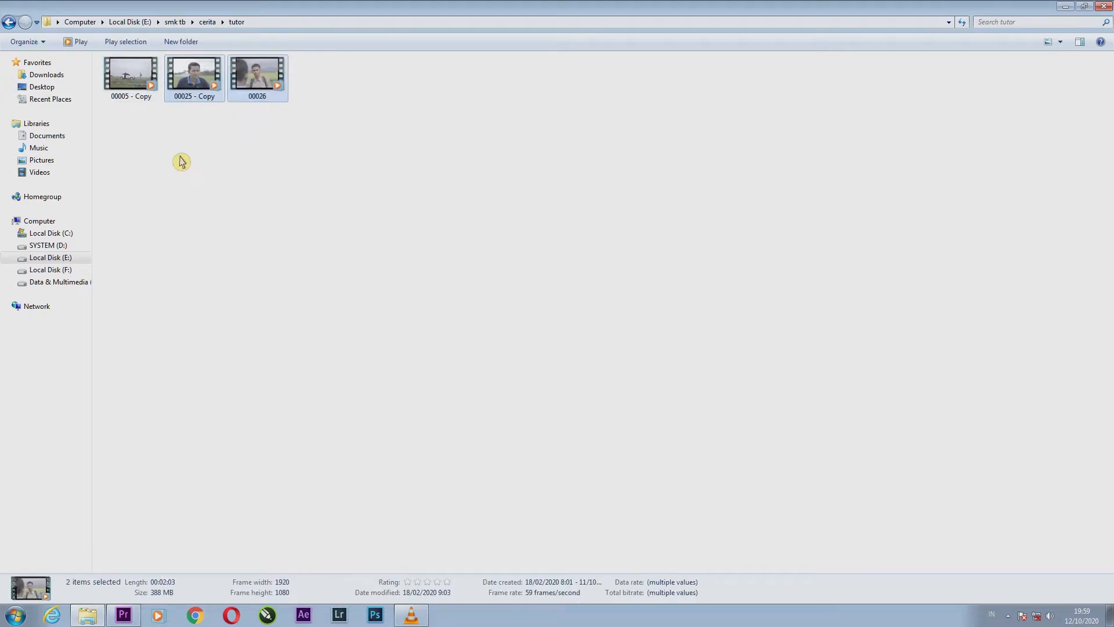
{"action": "left_click_drag", "start_coordinate": [124, 150], "coordinate": [256, 76]}
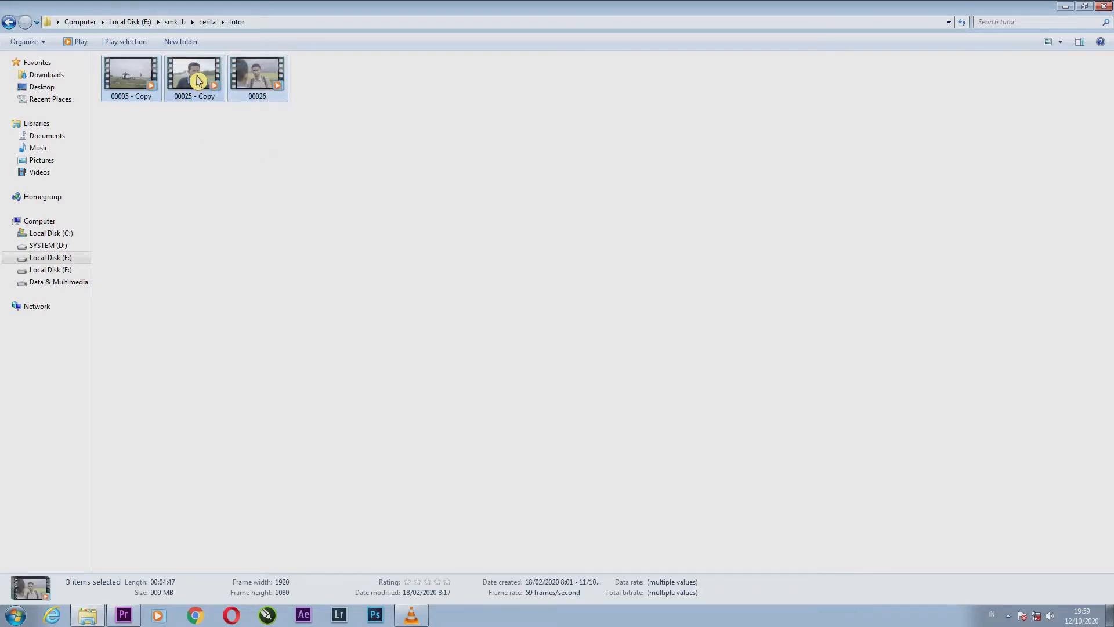
{"action": "left_click_drag", "start_coordinate": [197, 92], "coordinate": [100, 252]}
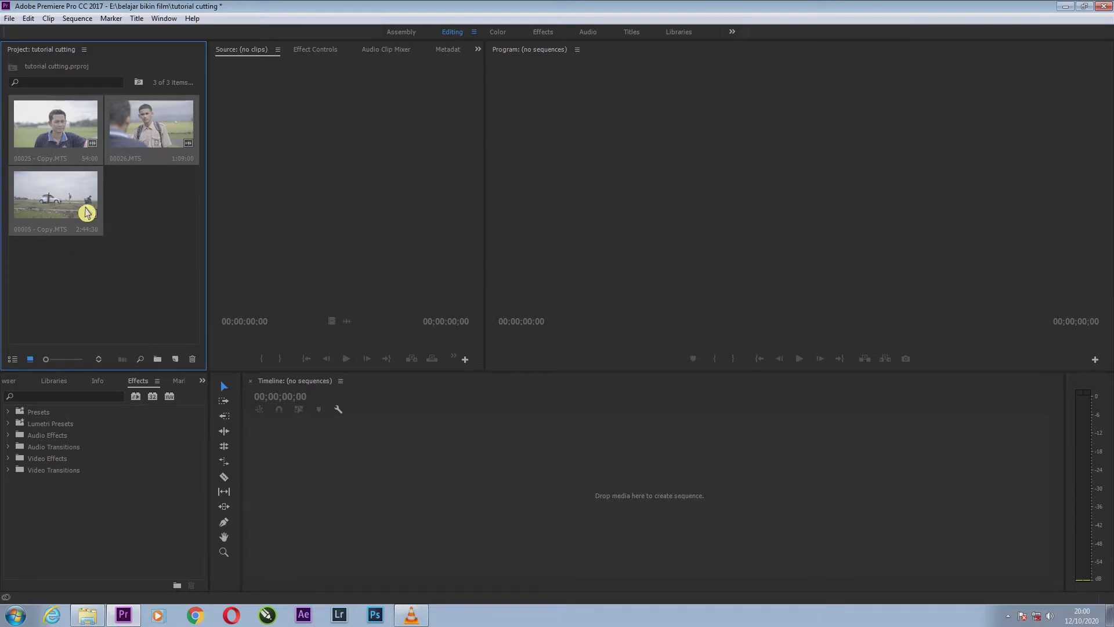
{"action": "left_click", "coordinate": [95, 324]}
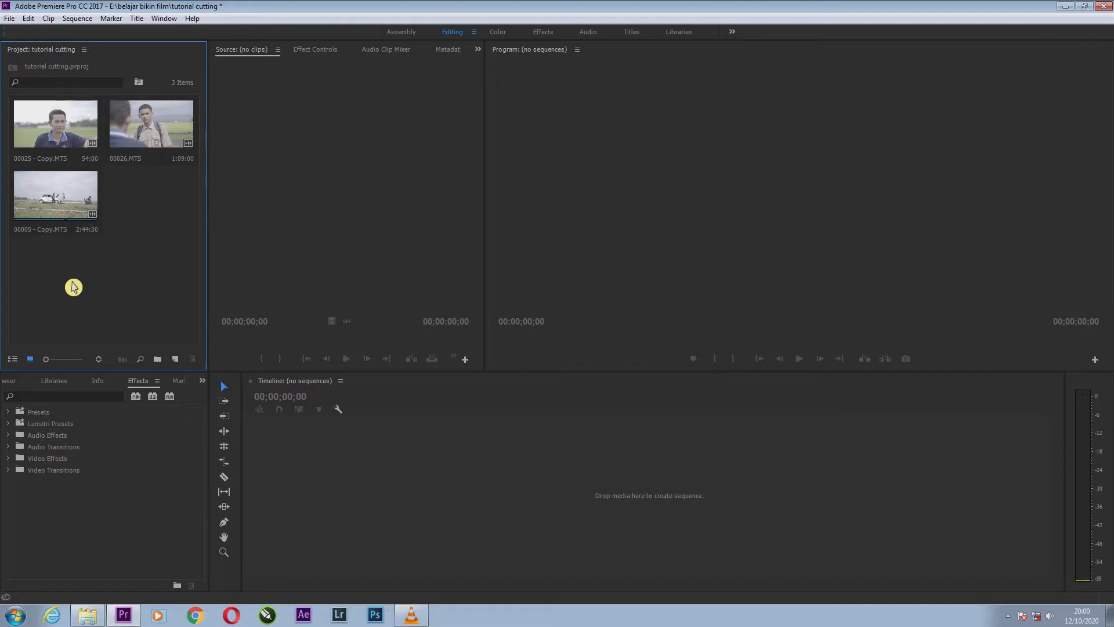
{"action": "left_click", "coordinate": [84, 619]}
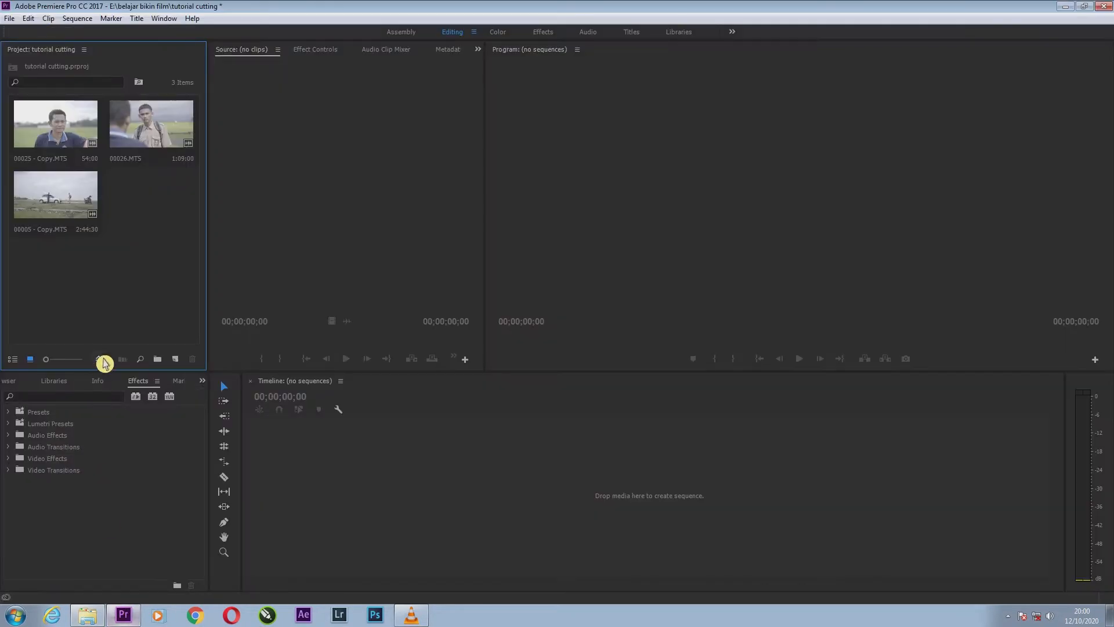
{"action": "double_click", "coordinate": [147, 258]}
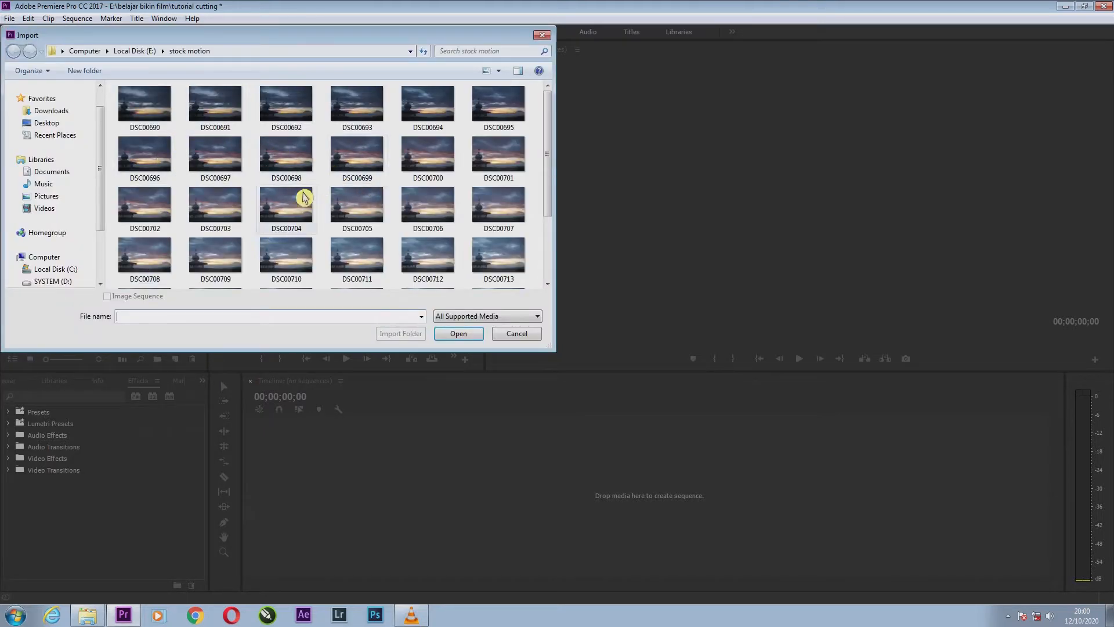
{"action": "scroll", "coordinate": [82, 254], "scroll_direction": "down", "scroll_amount": 2}
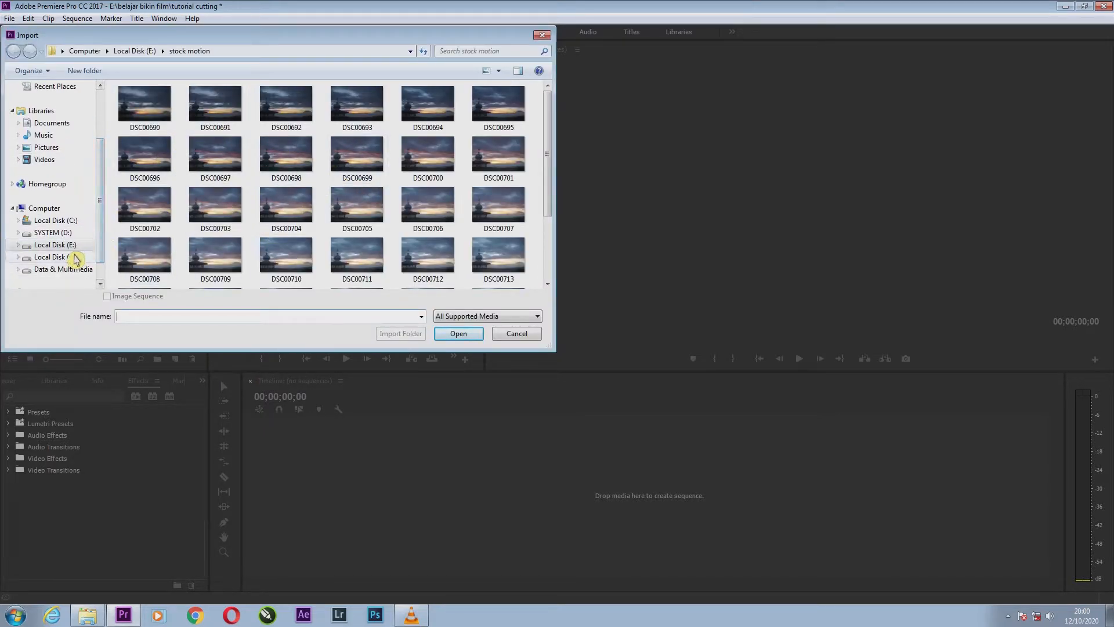
{"action": "left_click", "coordinate": [55, 257]}
{"action": "left_click", "coordinate": [522, 335]}
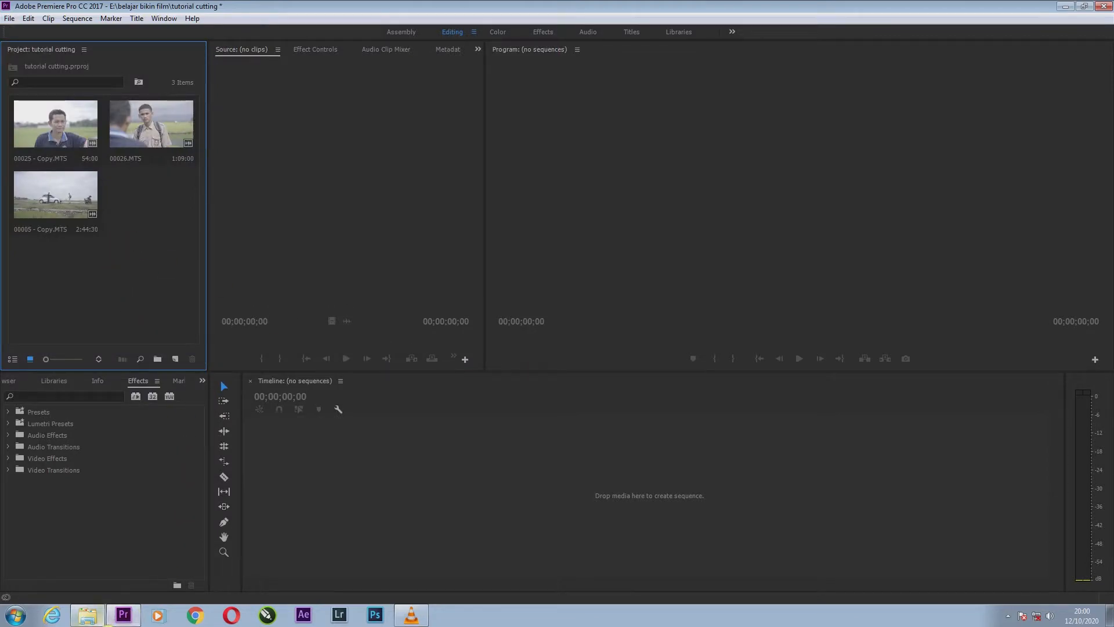
Try to bring clip 00000 from the cerita folder in Windows Explorer into the Premiere Pro project.
{"action": "left_click", "coordinate": [92, 618]}
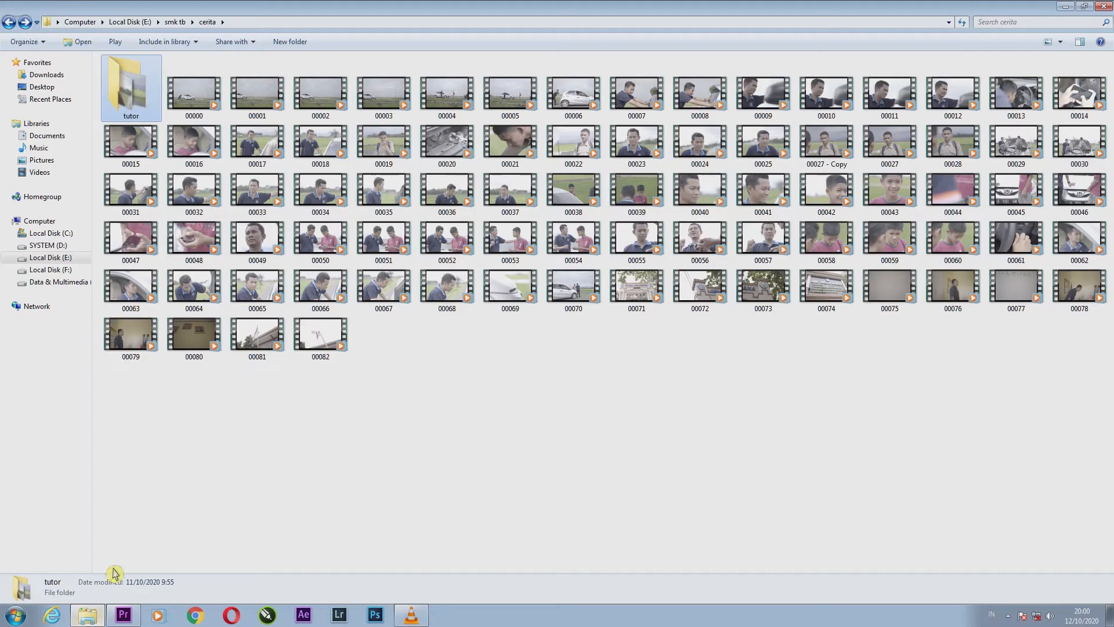
{"action": "left_click_drag", "start_coordinate": [194, 95], "coordinate": [100, 625]}
{"action": "left_click", "coordinate": [99, 620]}
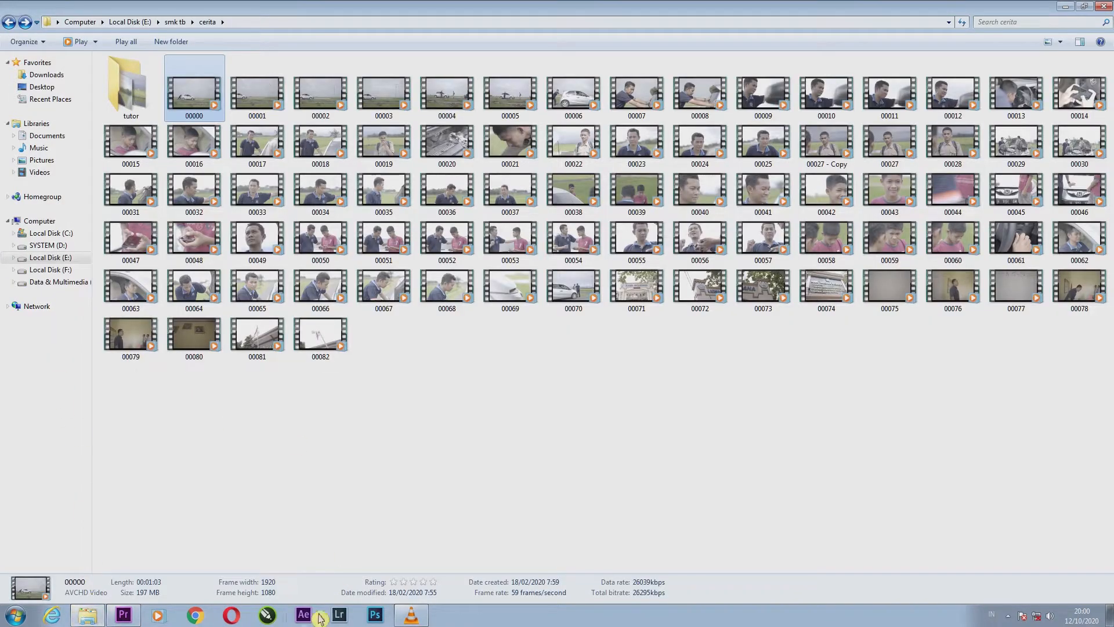
{"action": "left_click", "coordinate": [123, 615]}
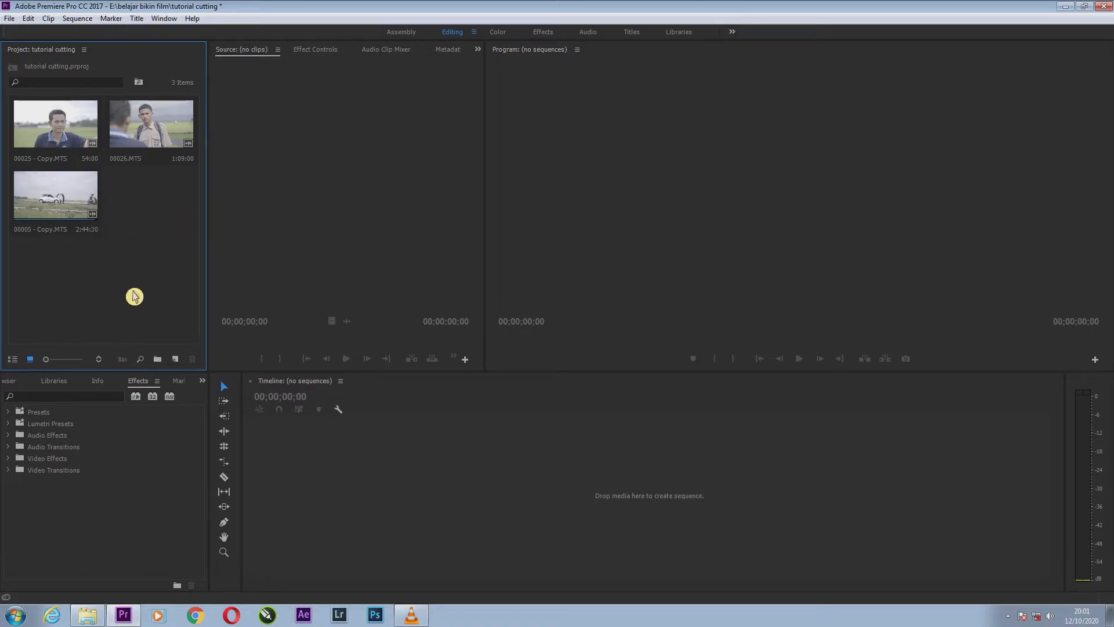
{"action": "left_click", "coordinate": [87, 19]}
{"action": "mouse_move", "coordinate": [61, 22]}
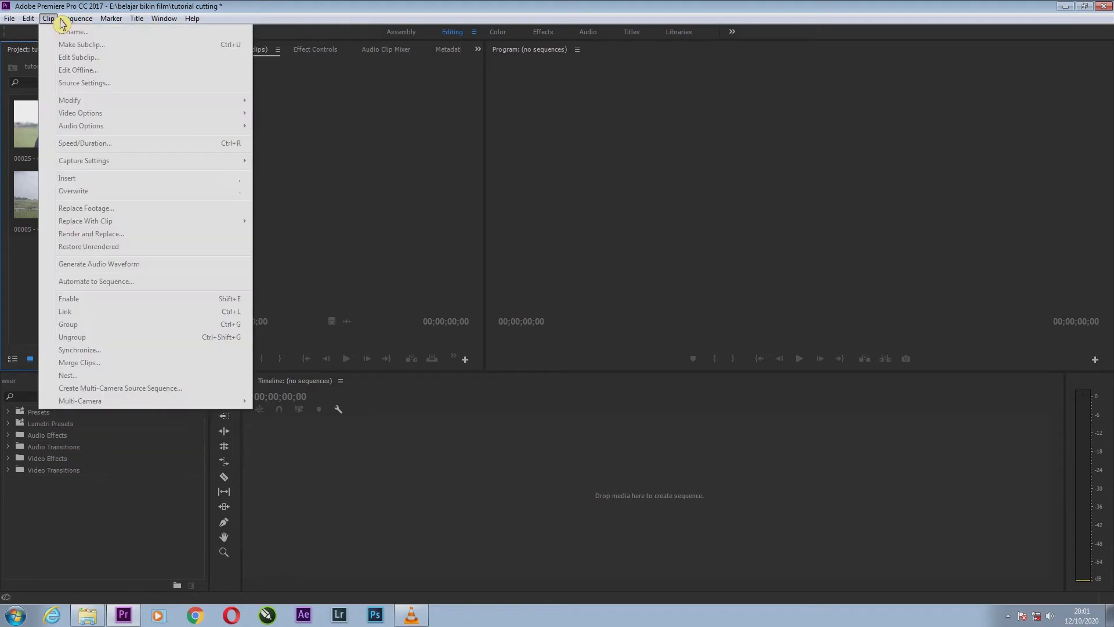
{"action": "mouse_move", "coordinate": [21, 21]}
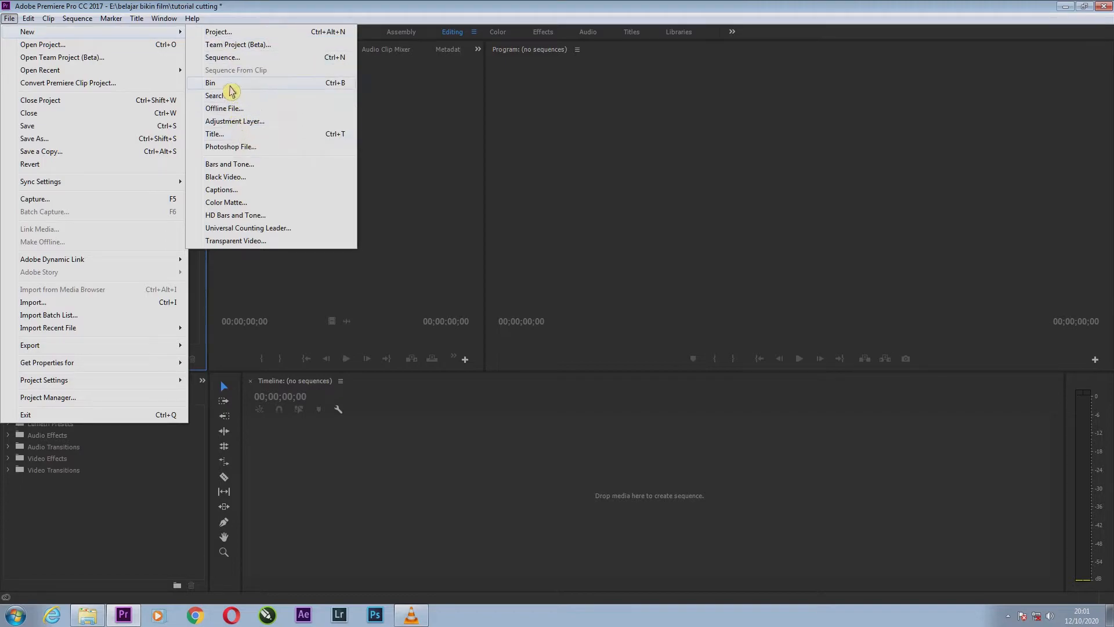
{"action": "left_click", "coordinate": [432, 164]}
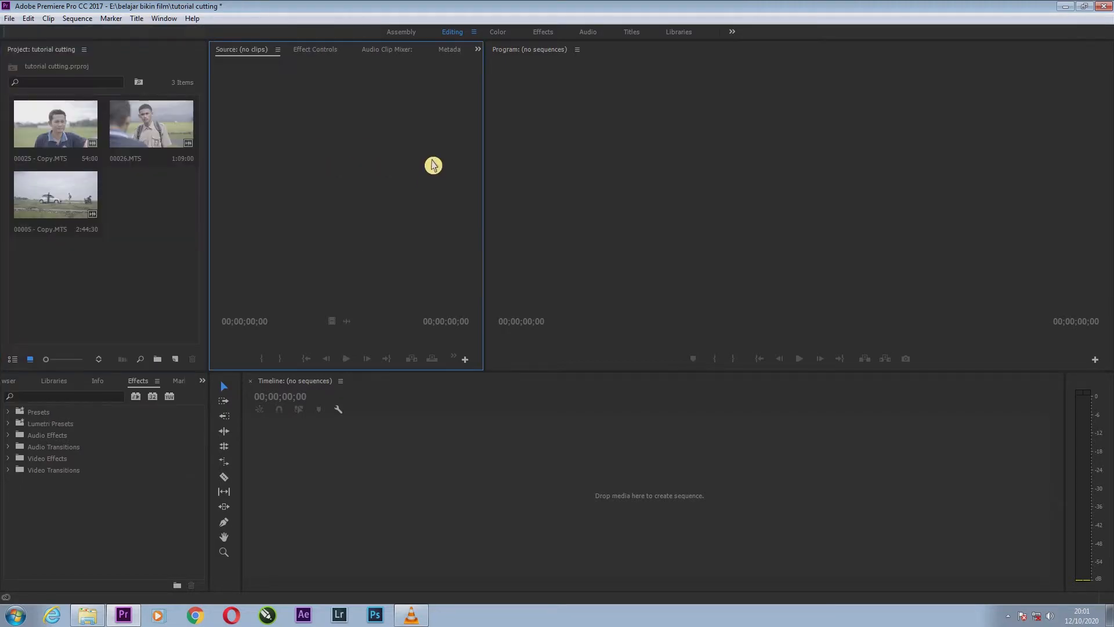
{"action": "left_click", "coordinate": [64, 137]}
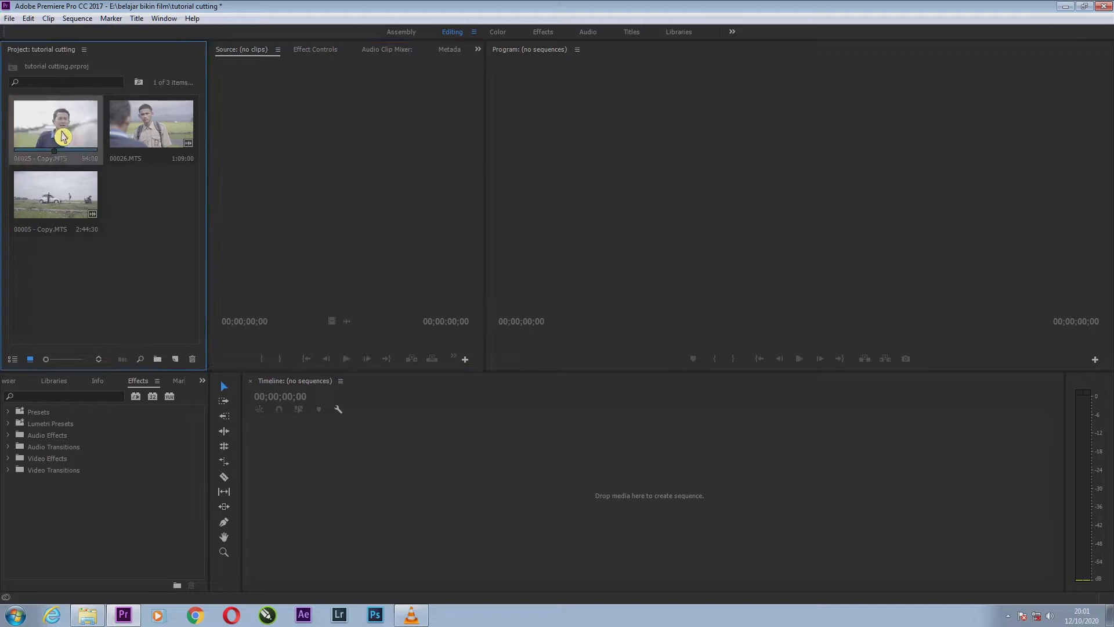
{"action": "right_click", "coordinate": [63, 137]}
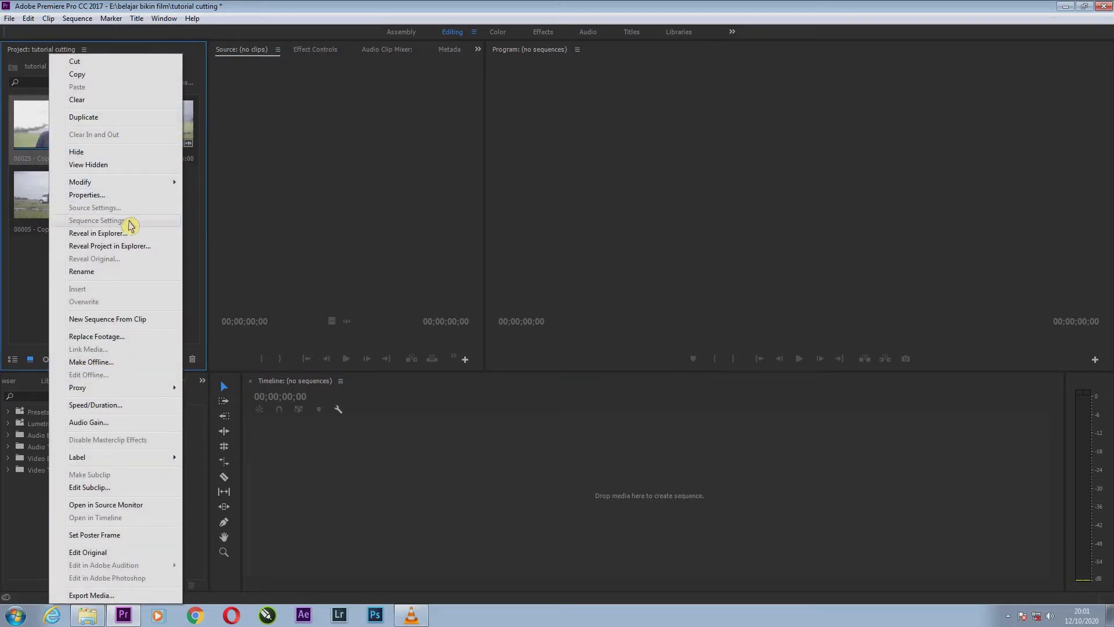
{"action": "left_click", "coordinate": [43, 292]}
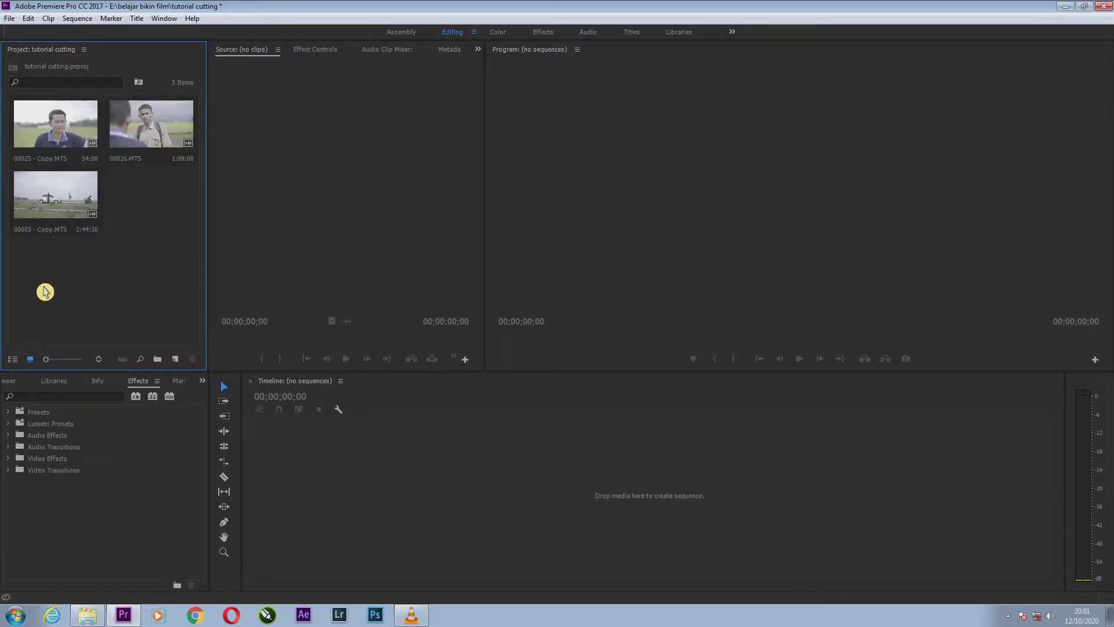
{"action": "right_click", "coordinate": [65, 144]}
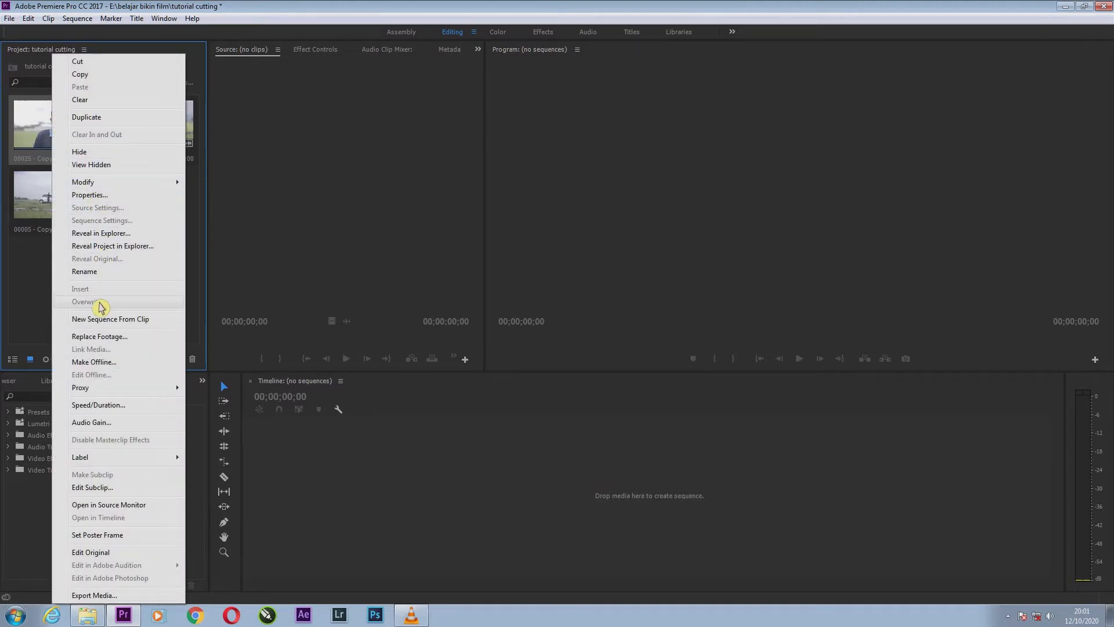
{"action": "left_click", "coordinate": [41, 311]}
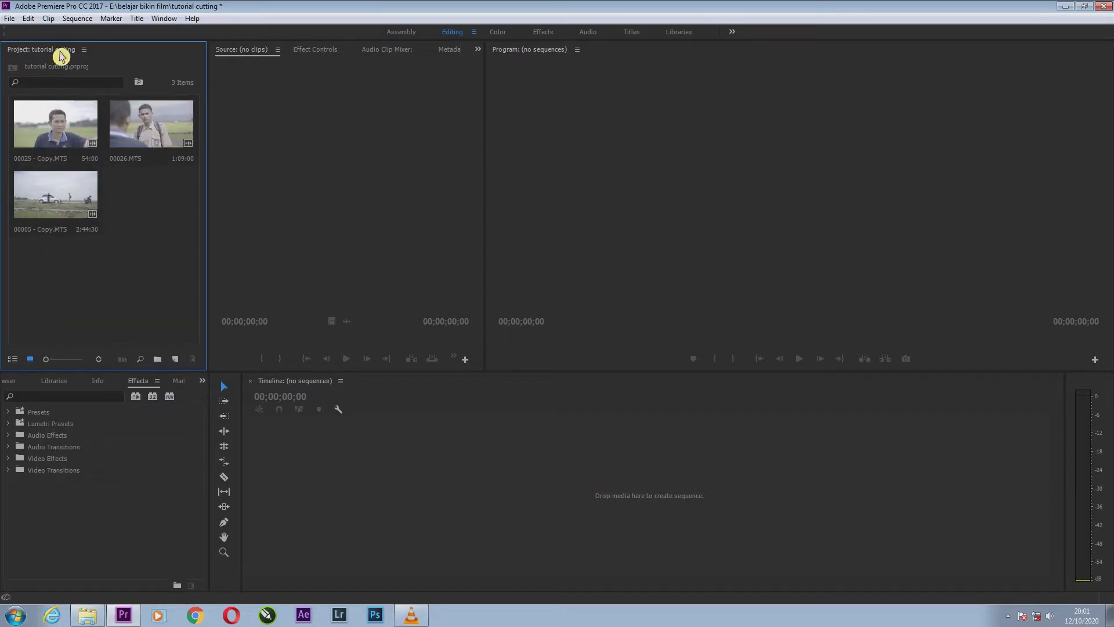
{"action": "left_click", "coordinate": [12, 18]}
{"action": "mouse_move", "coordinate": [122, 33]}
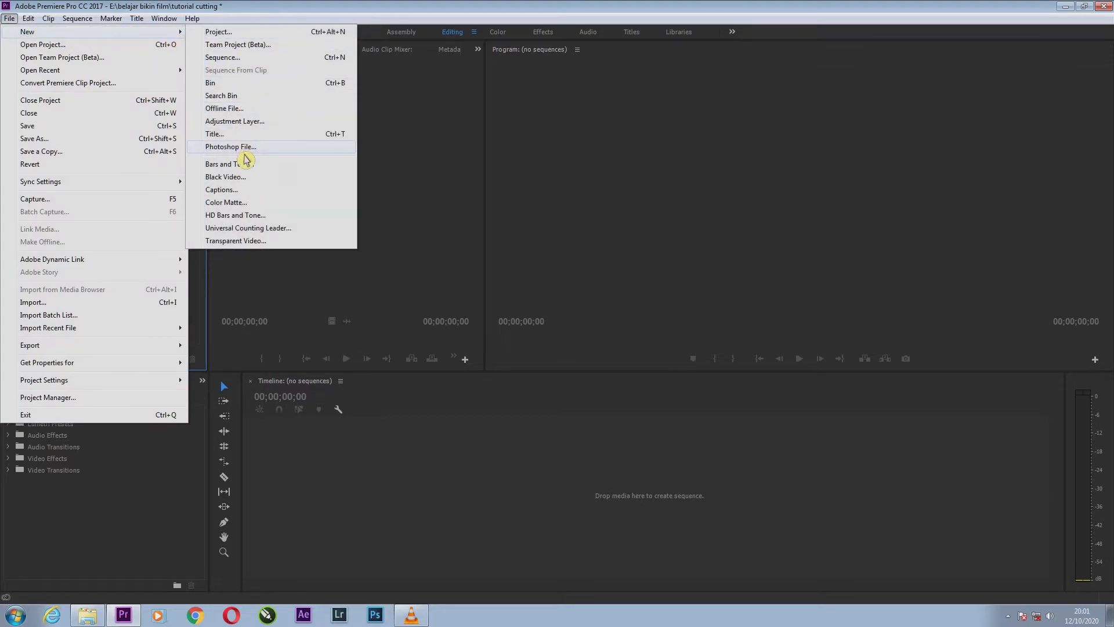
{"action": "left_click", "coordinate": [225, 58]}
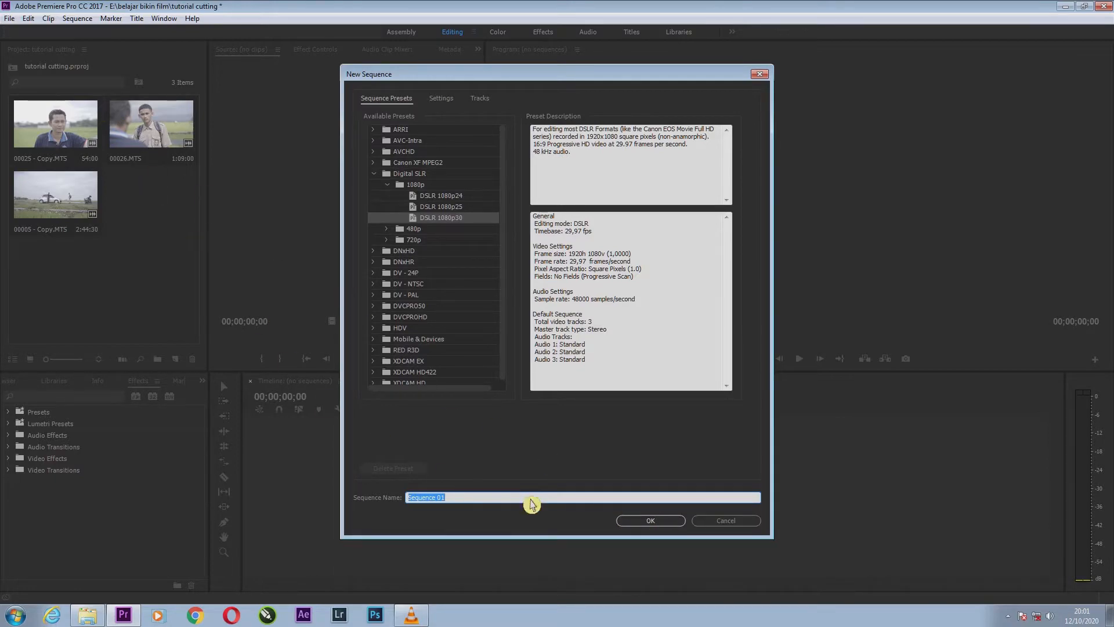
{"action": "left_click", "coordinate": [725, 523]}
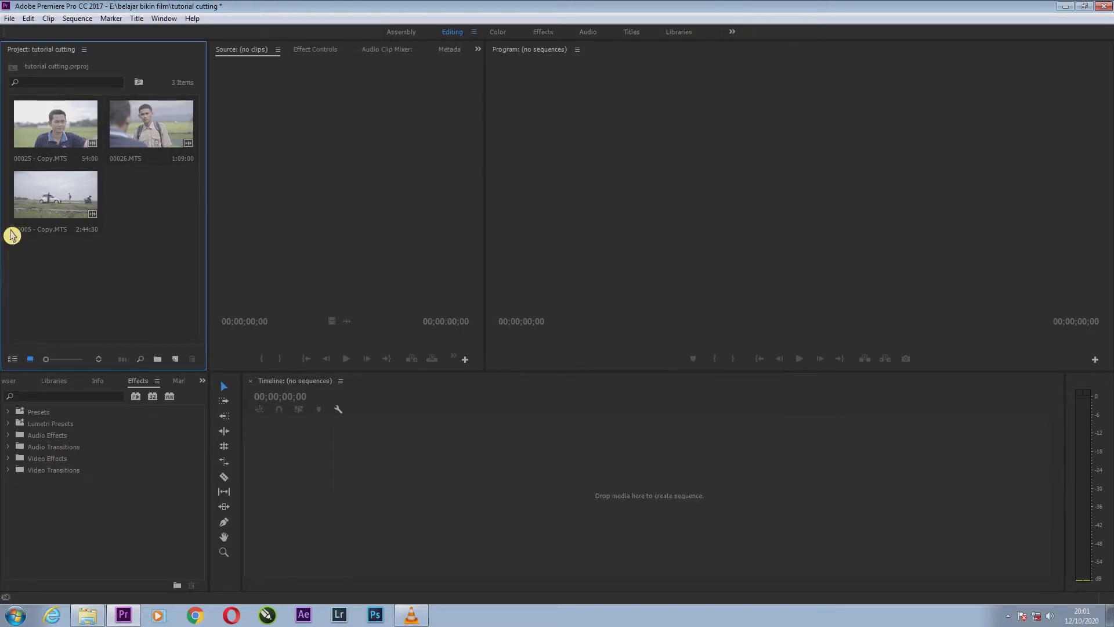
Create a new sequence from clip 00025 - Copy.MTS.
{"action": "right_click", "coordinate": [58, 137]}
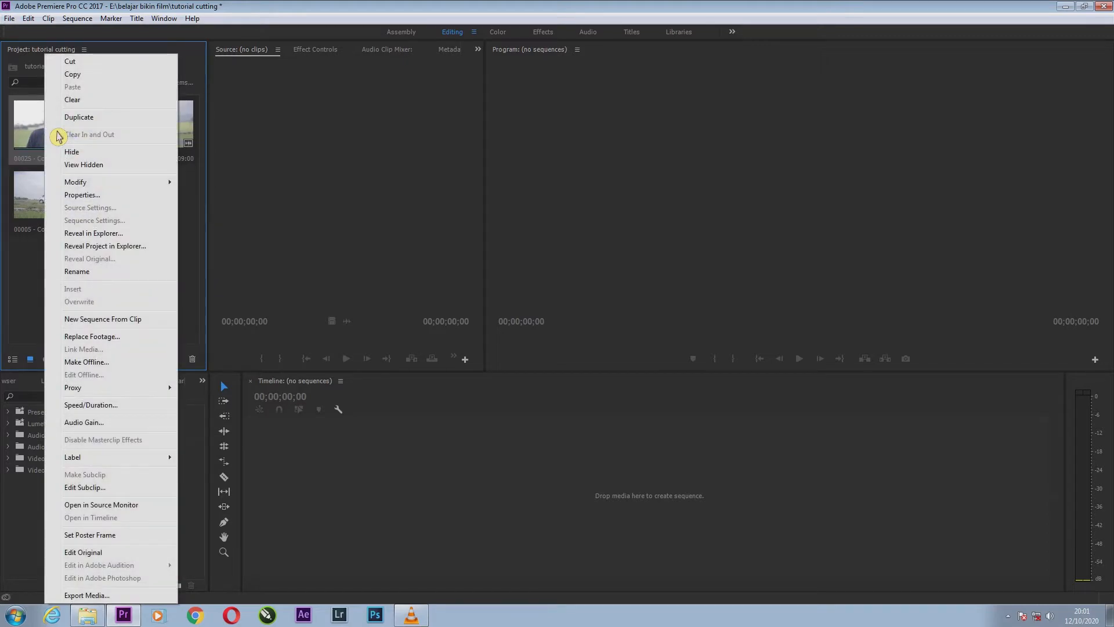
{"action": "left_click", "coordinate": [112, 323]}
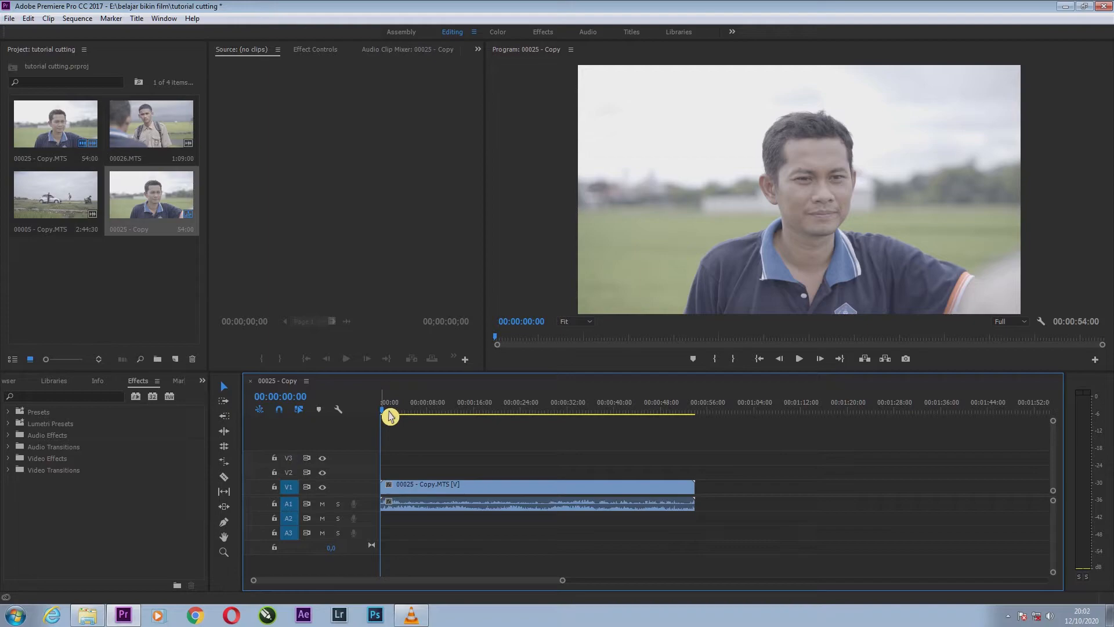
Play and scrub through the opening seconds of the sequence from its start, and stop the playhead at 00:00:04:05.
{"action": "left_click_drag", "start_coordinate": [390, 416], "coordinate": [377, 436]}
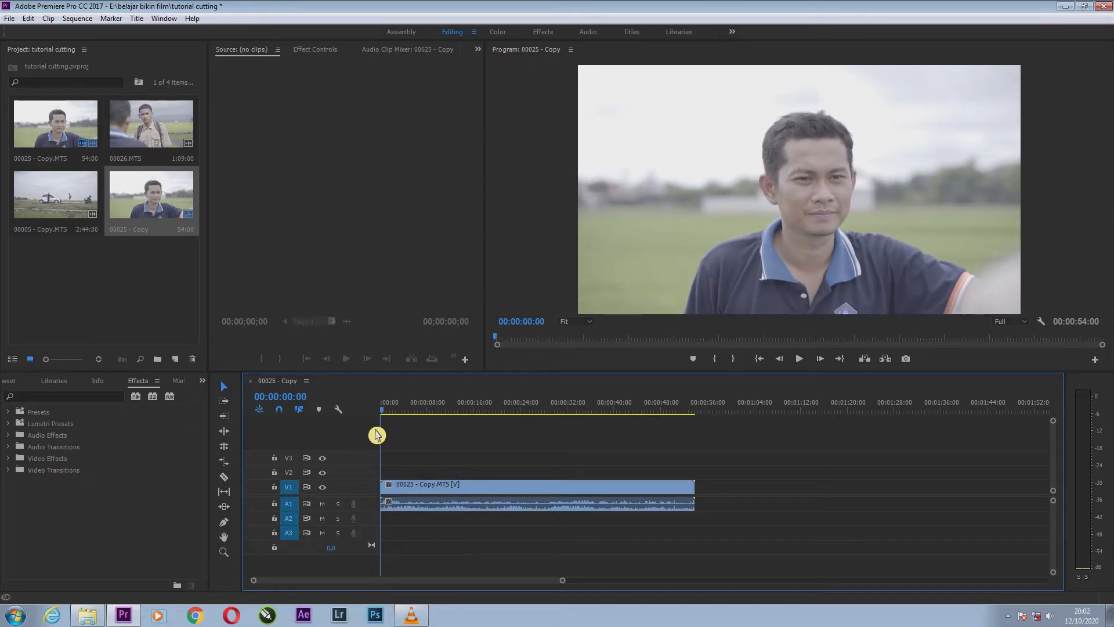
{"action": "key", "text": "space"}
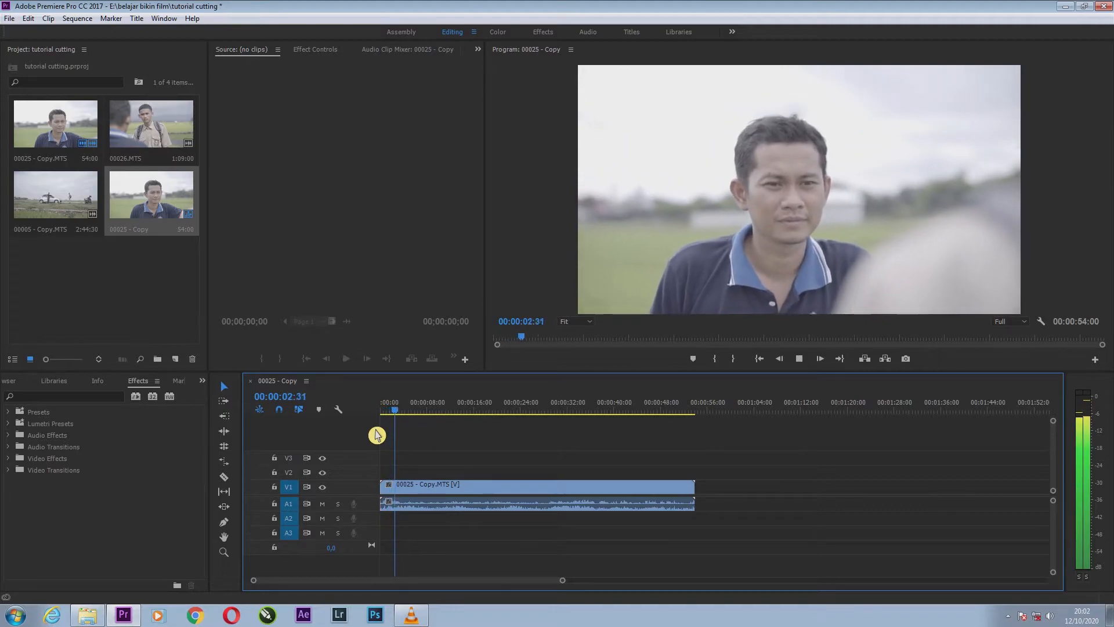
{"action": "key", "text": "Home"}
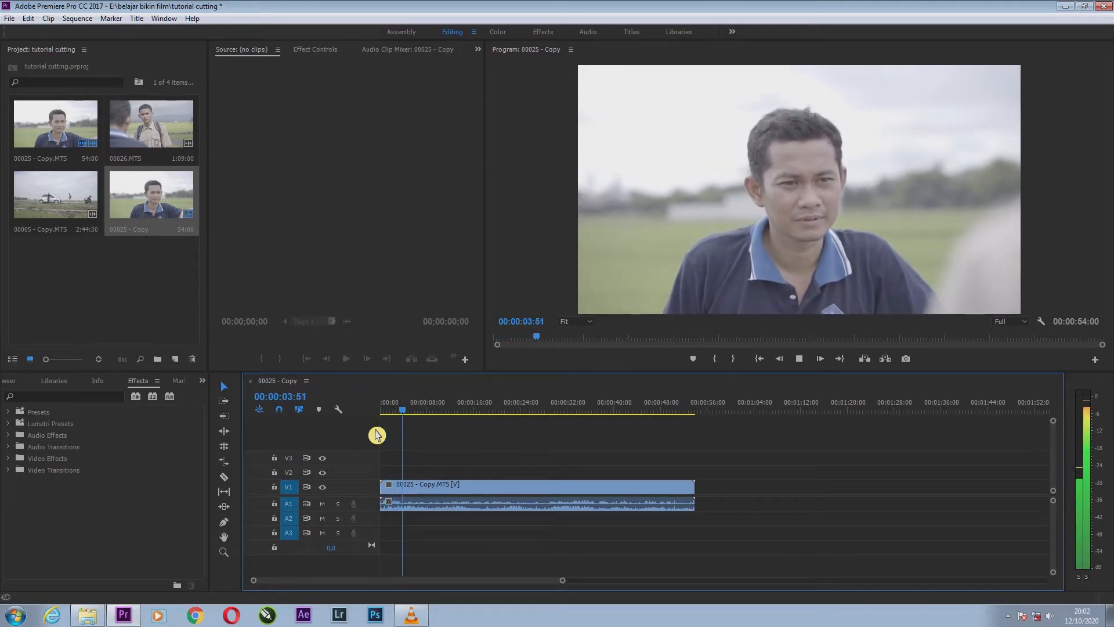
{"action": "key", "text": "space"}
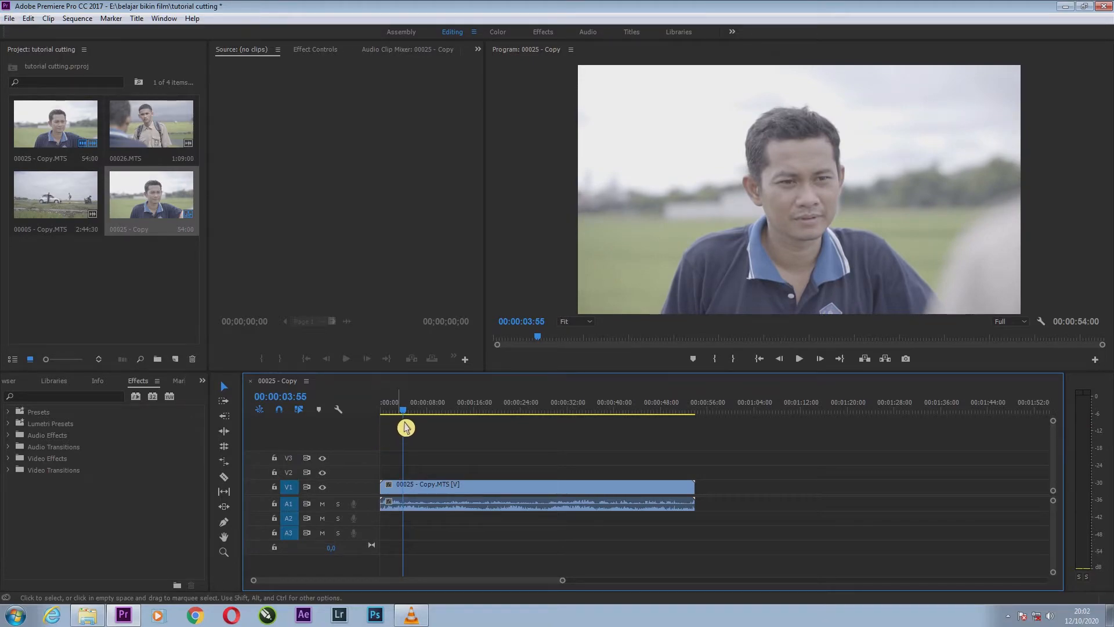
{"action": "key", "text": "Home"}
{"action": "key", "text": "space"}
{"action": "left_click_drag", "start_coordinate": [392, 417], "coordinate": [426, 418]}
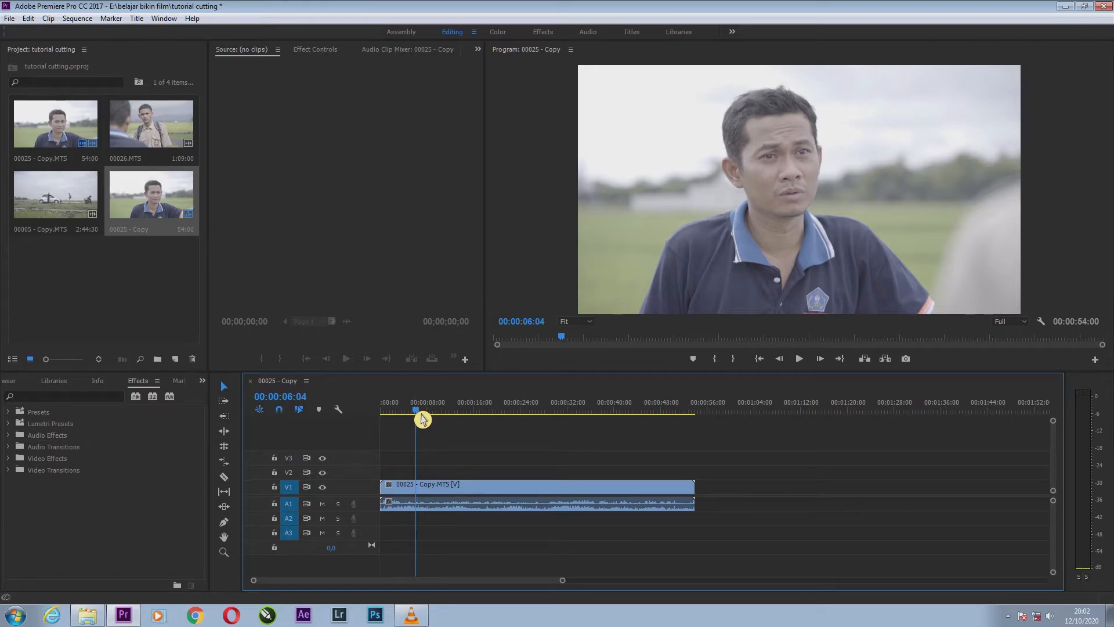
{"action": "left_click_drag", "start_coordinate": [422, 419], "coordinate": [369, 419]}
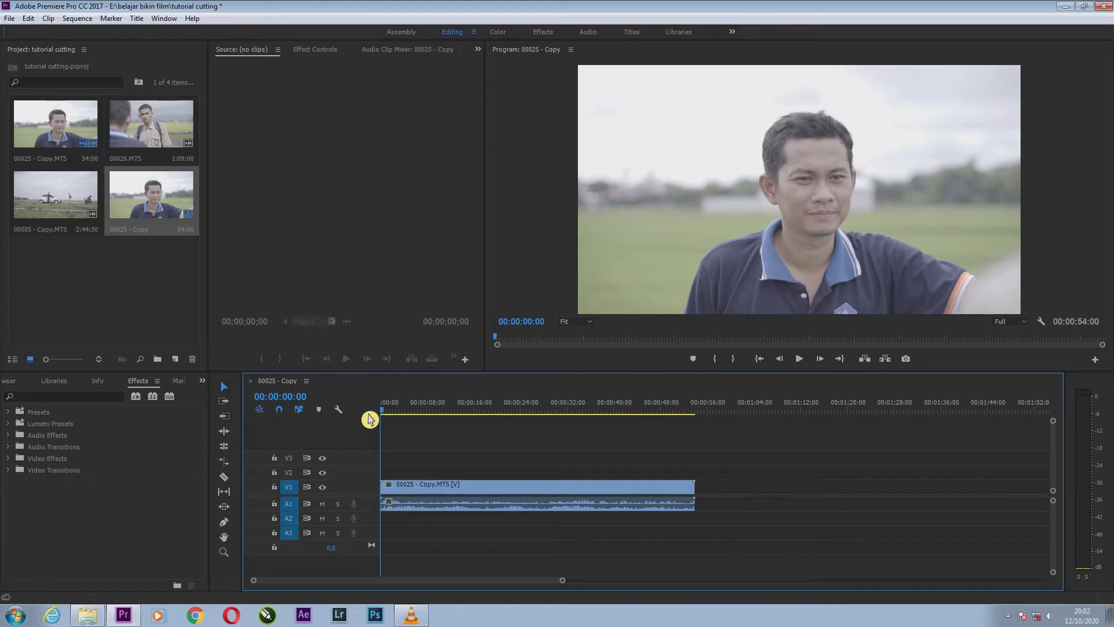
{"action": "key", "text": "space"}
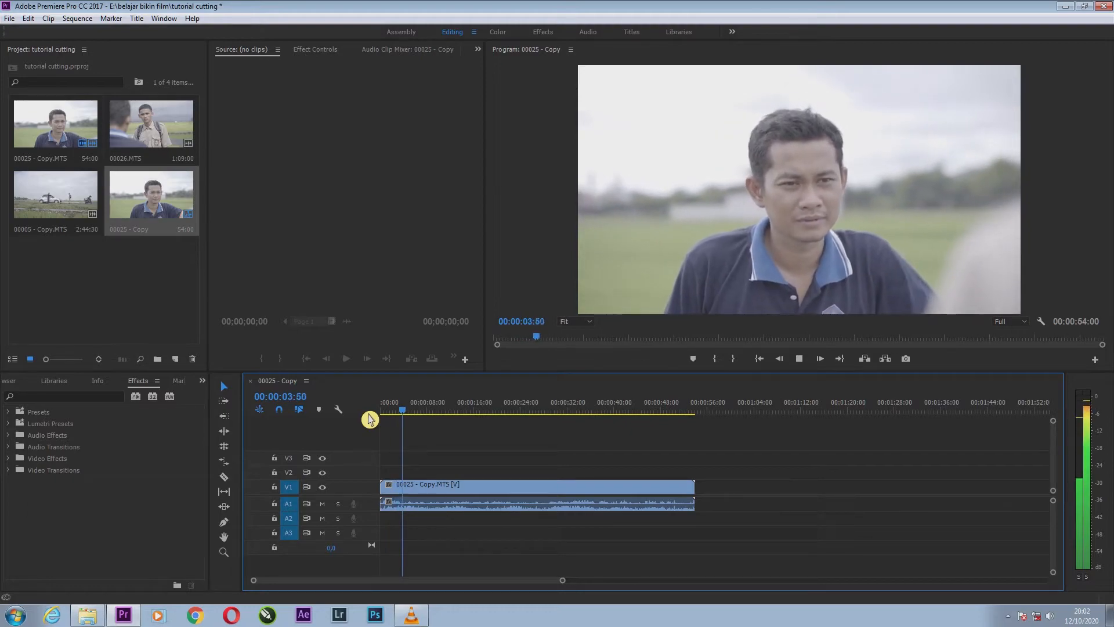
{"action": "key", "text": "space"}
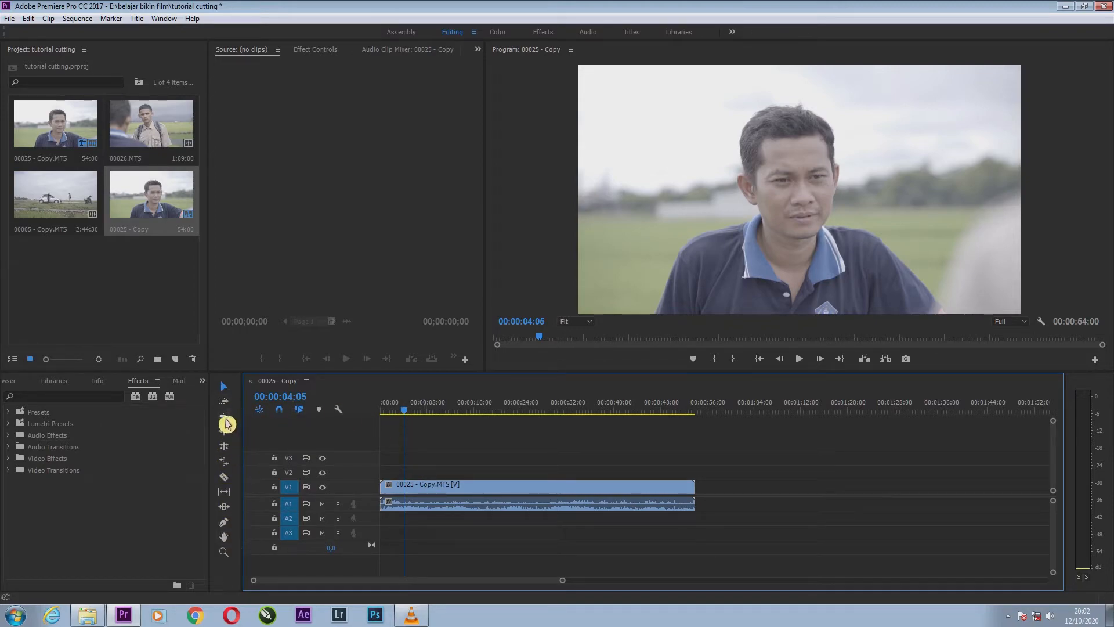
Try splitting clip 00025 - Copy.MTS at 00:00:04:05 with the Razor tool, and undo the cut.
{"action": "left_click", "coordinate": [231, 485]}
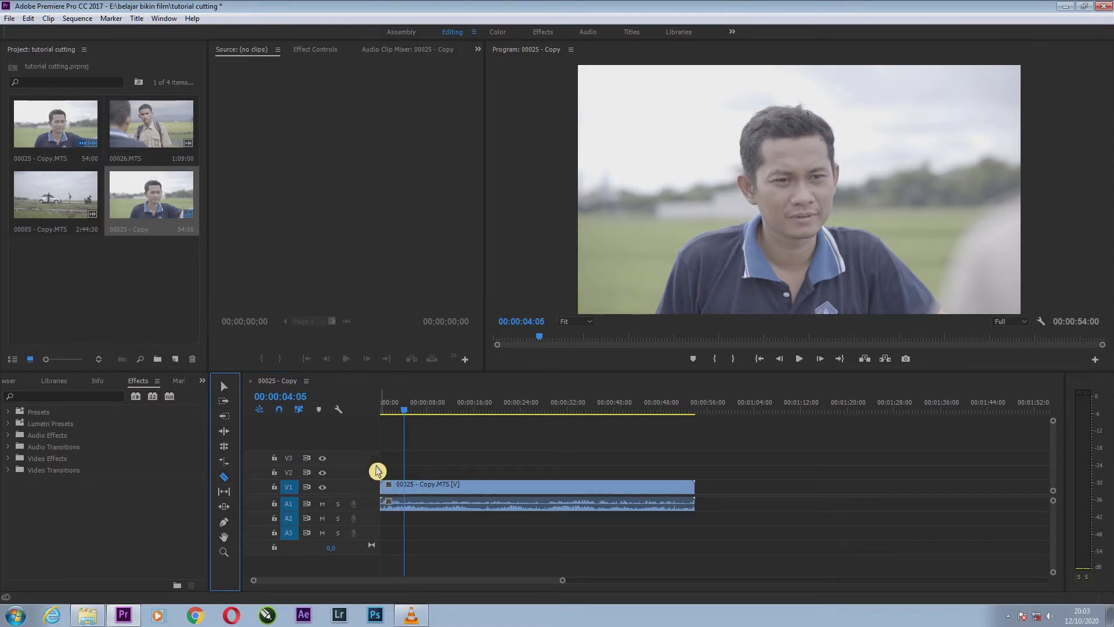
{"action": "left_click", "coordinate": [411, 500]}
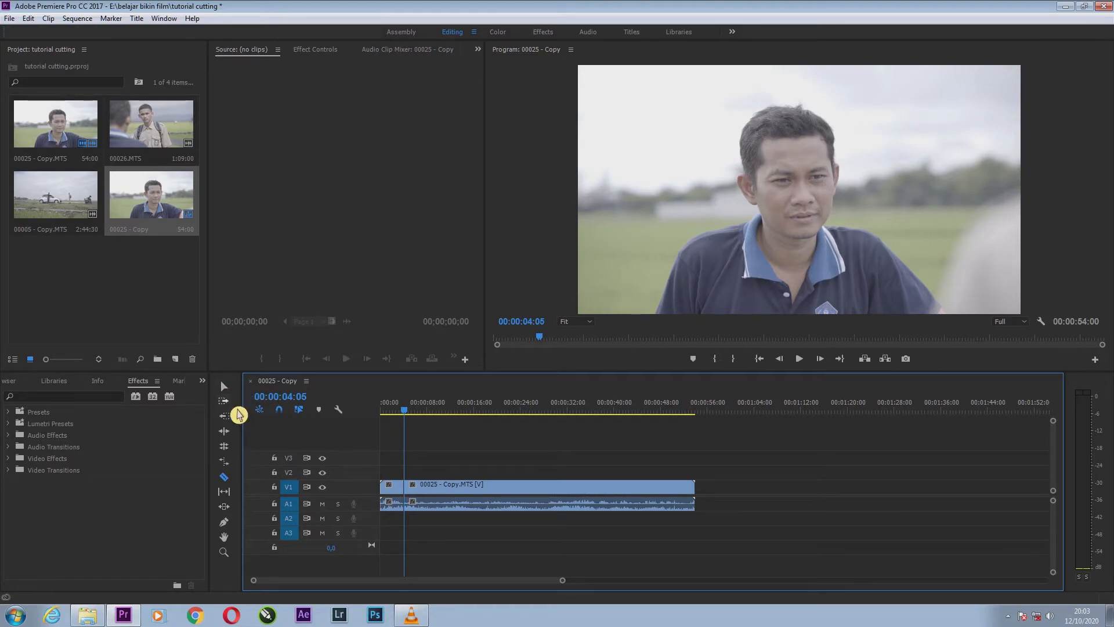
{"action": "left_click", "coordinate": [226, 389]}
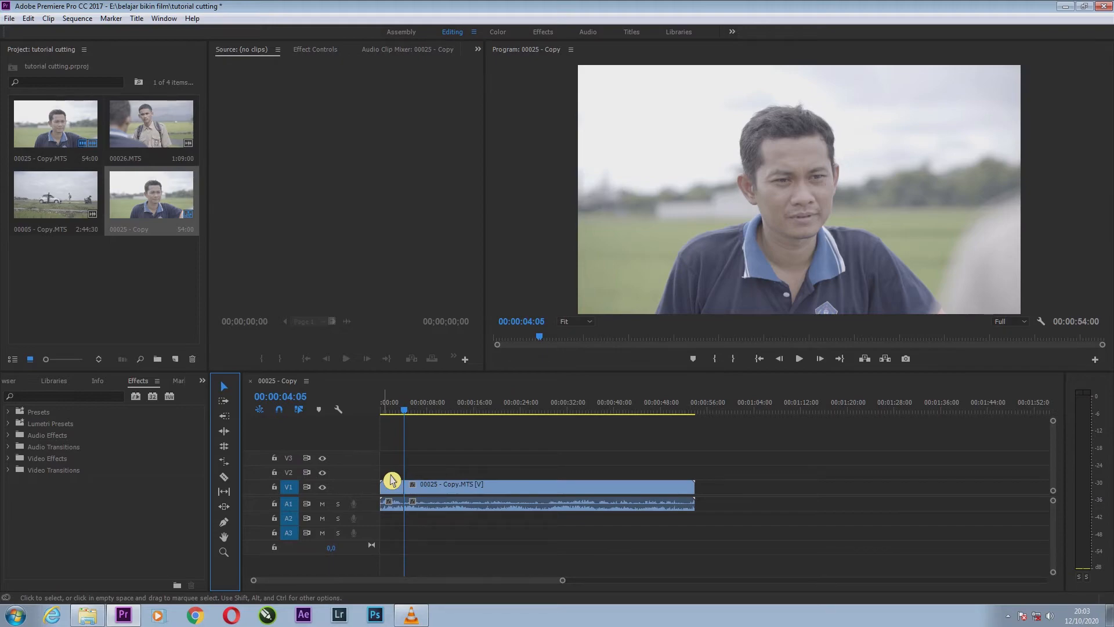
{"action": "key", "text": "ctrl+z"}
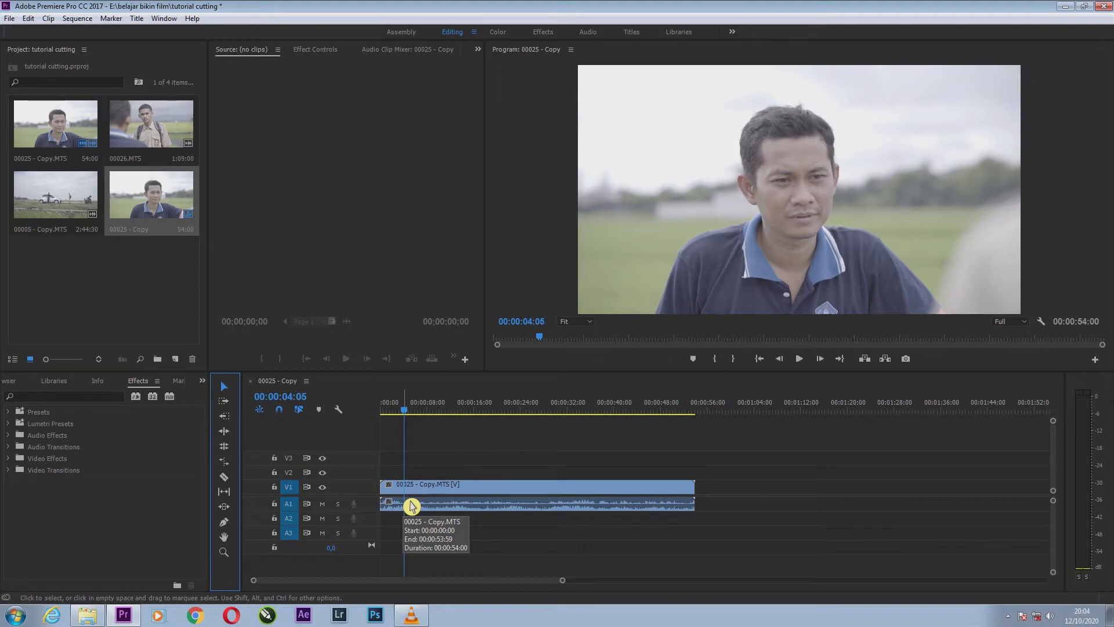
Trim the start of clip 00025 - Copy.MTS with its audio to the playhead at 00:00:04:05.
{"action": "key", "text": "c"}
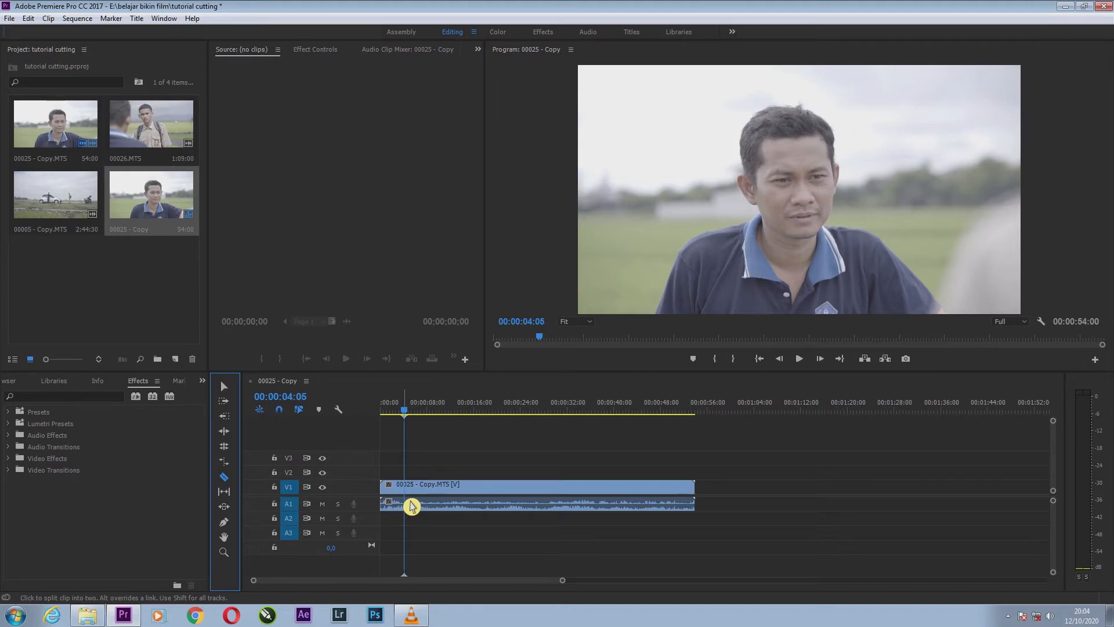
{"action": "key", "text": "v"}
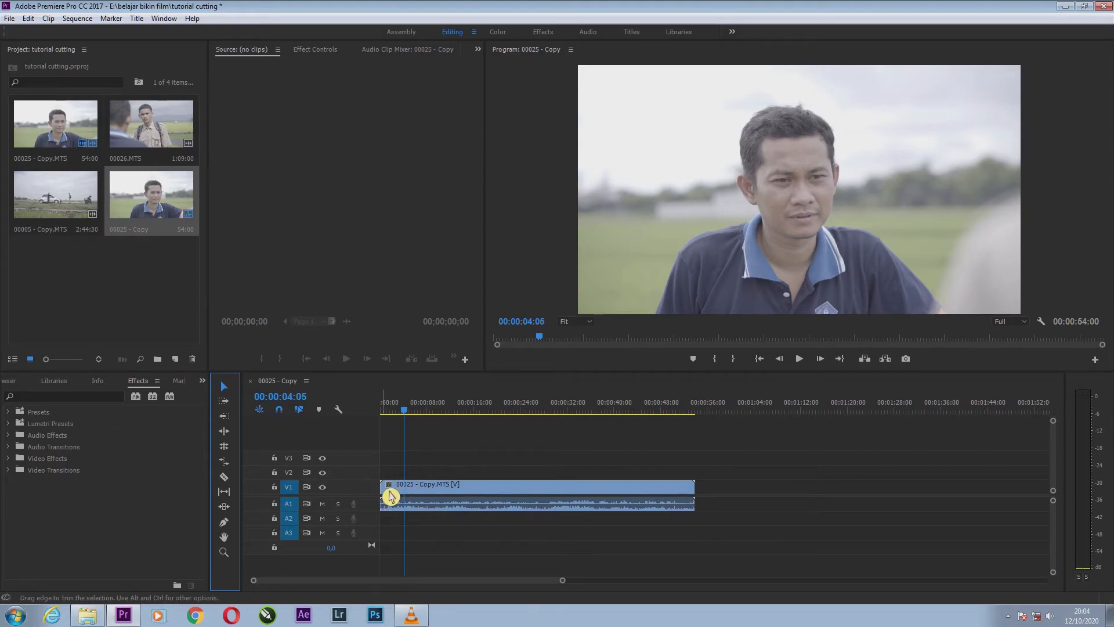
{"action": "left_click", "coordinate": [390, 496]}
{"action": "left_click_drag", "start_coordinate": [391, 496], "coordinate": [414, 497]}
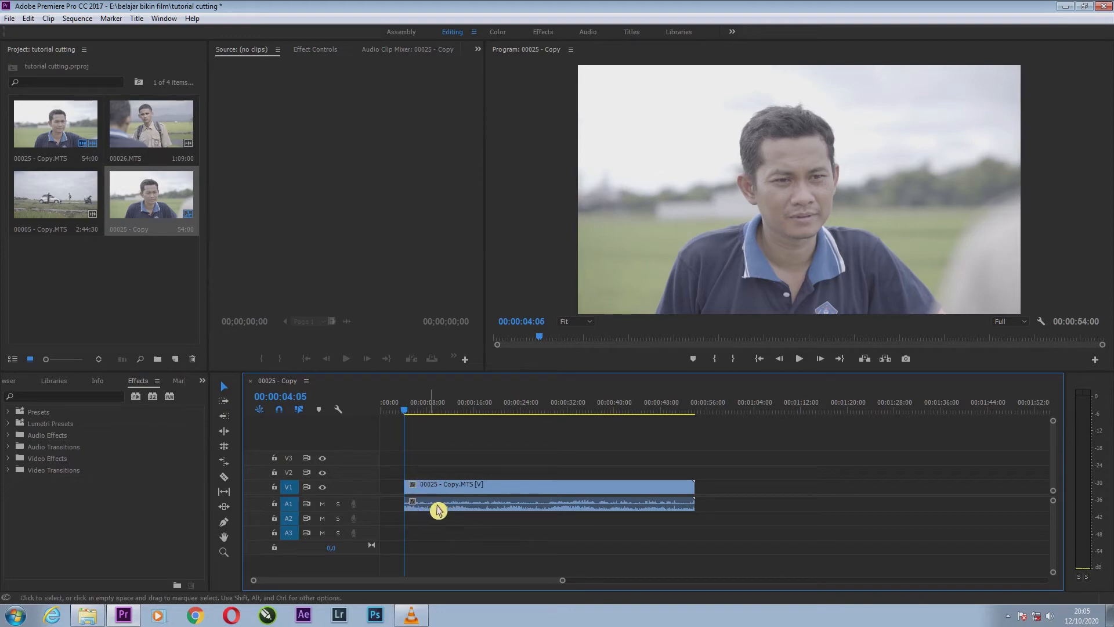
Play the trimmed opening of the sequence, and place clip 00026.MTS on track V1 directly after clip 00025 - Copy.MTS.
{"action": "mouse_move", "coordinate": [400, 414]}
{"action": "left_mouse_down"}
{"action": "mouse_move", "coordinate": [416, 416]}
{"action": "mouse_move", "coordinate": [390, 418]}
{"action": "mouse_move", "coordinate": [410, 422]}
{"action": "left_mouse_up"}
{"action": "key", "text": "space"}
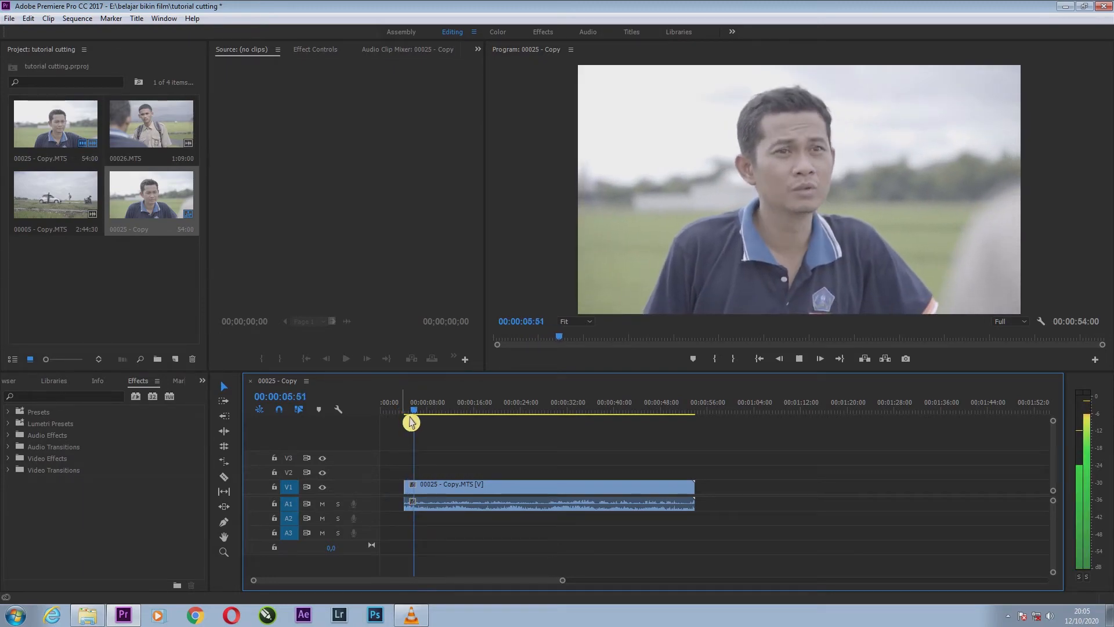
{"action": "key", "text": "space"}
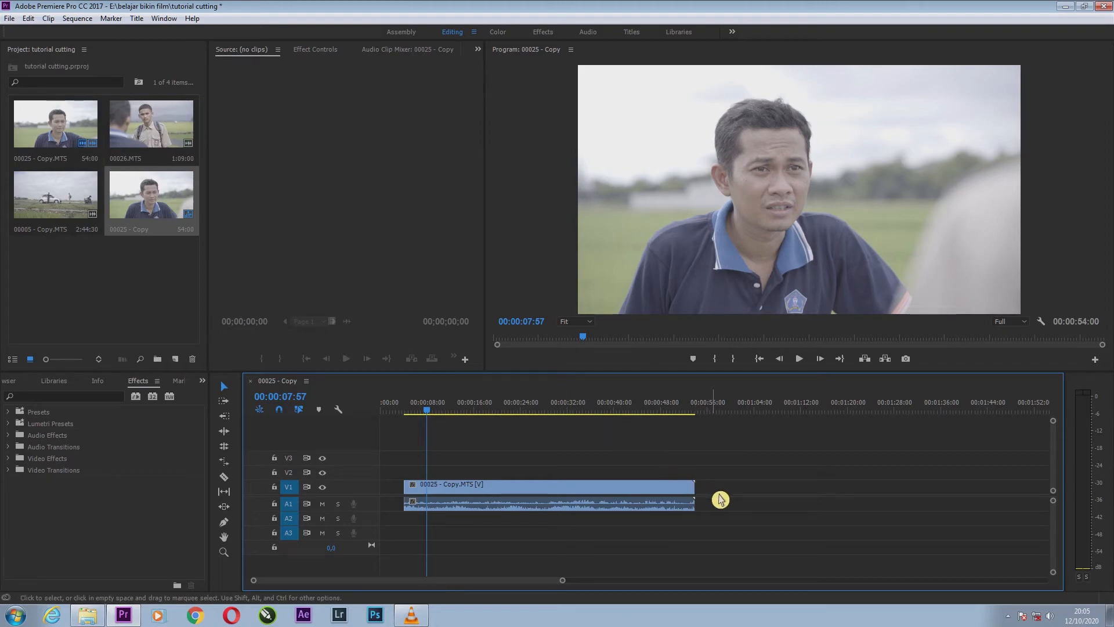
{"action": "left_click", "coordinate": [141, 135]}
{"action": "left_click_drag", "start_coordinate": [141, 134], "coordinate": [704, 494]}
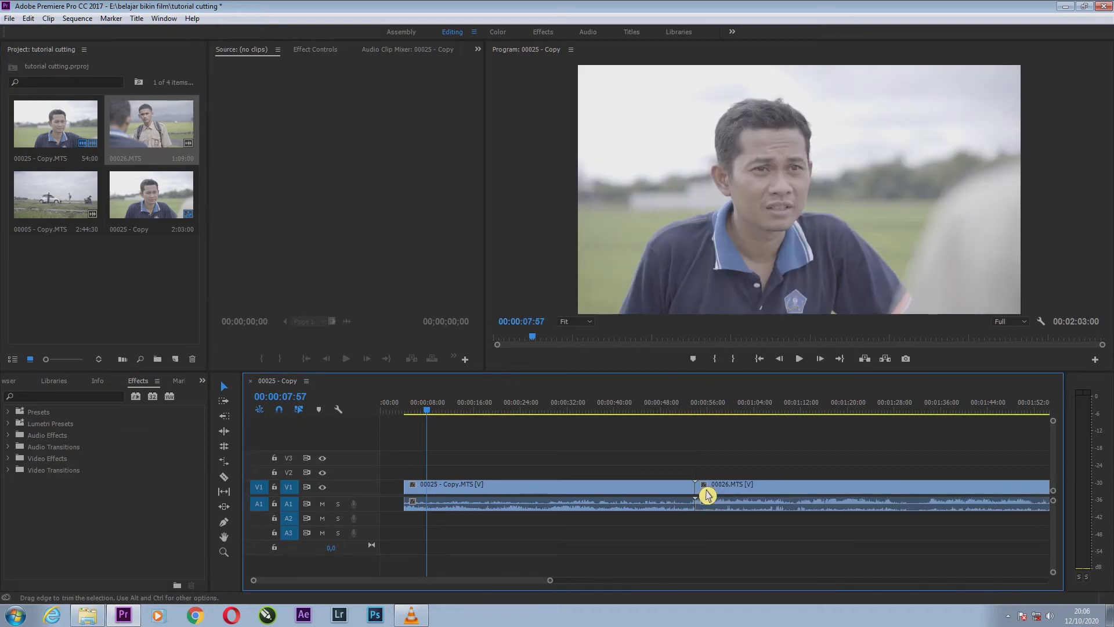
Play clip 00025 - Copy.MTS from near its start to 00:00:08:04 and split it there with the Razor tool.
{"action": "left_click_drag", "start_coordinate": [695, 406], "coordinate": [415, 440]}
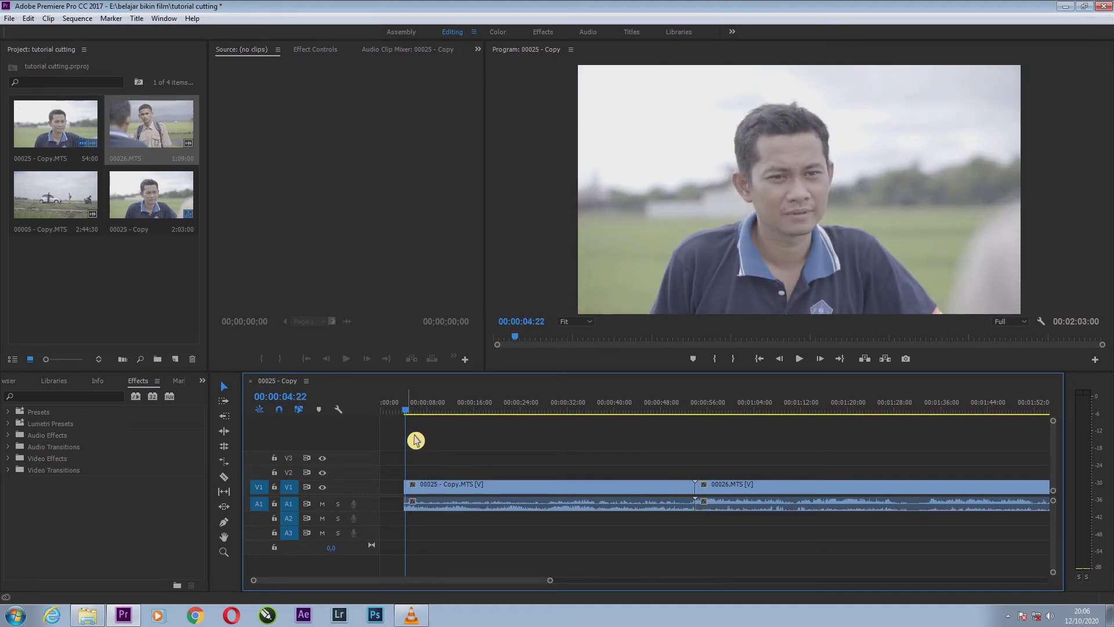
{"action": "key", "text": "space"}
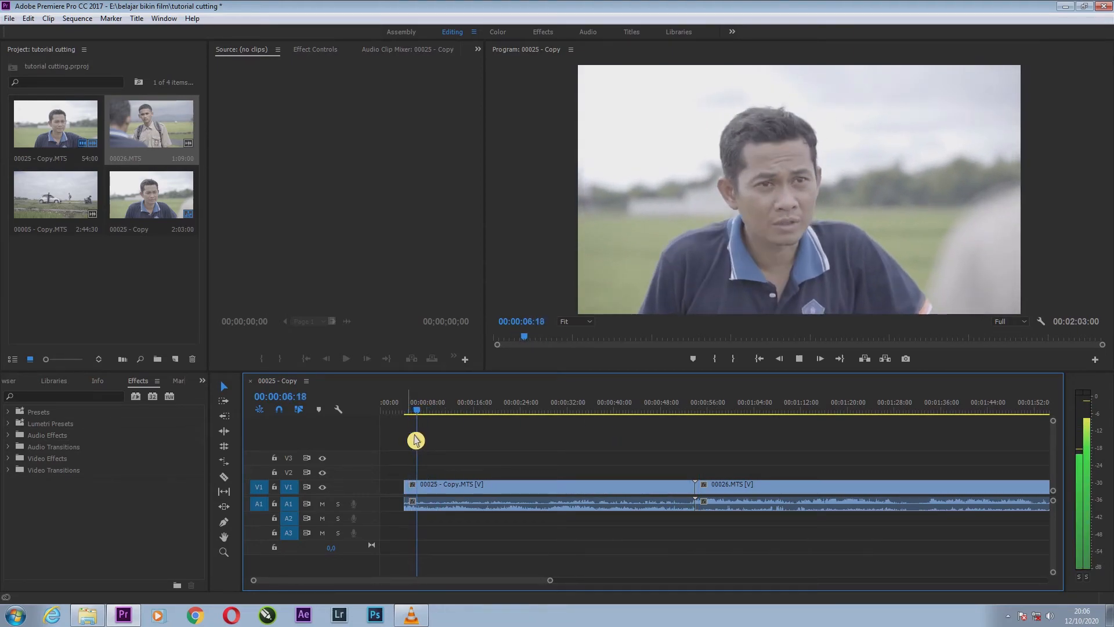
{"action": "key", "text": "space"}
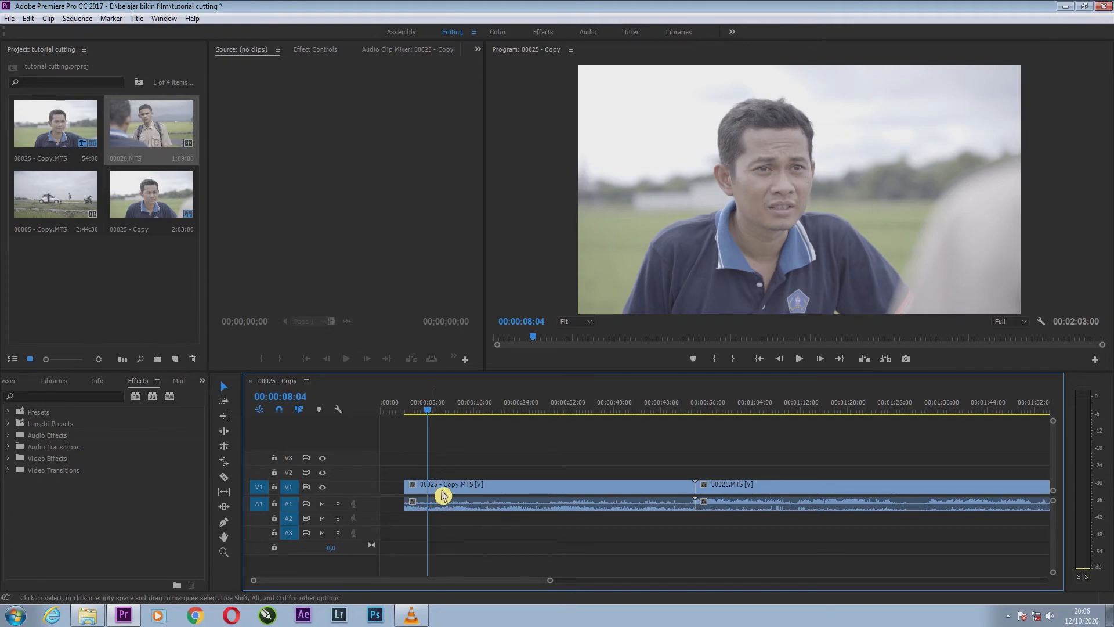
{"action": "key", "text": "c"}
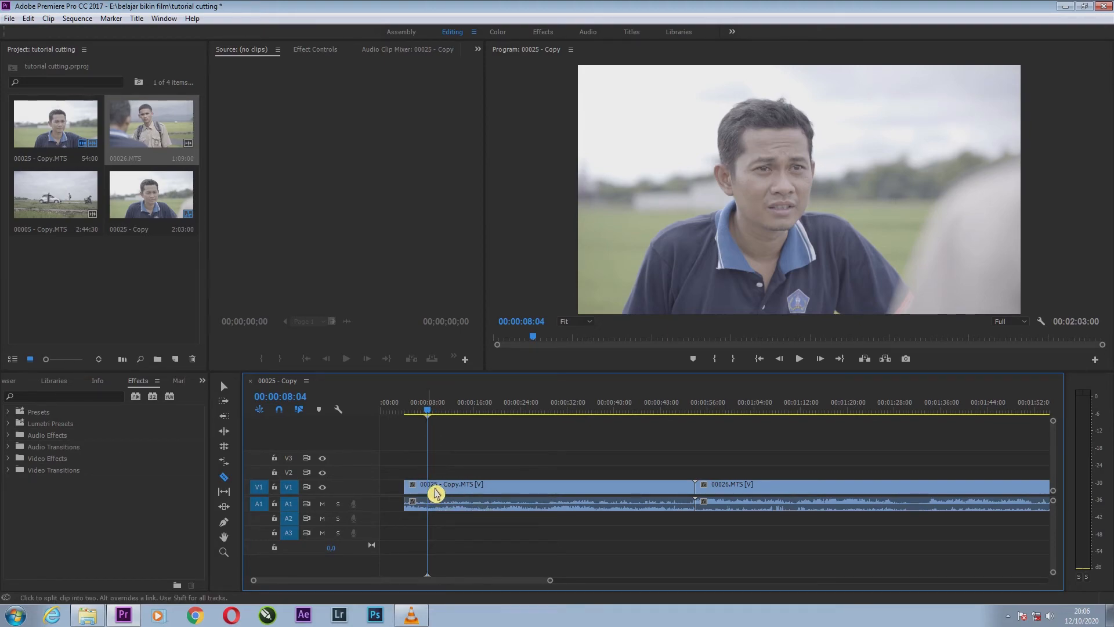
{"action": "left_click", "coordinate": [436, 492]}
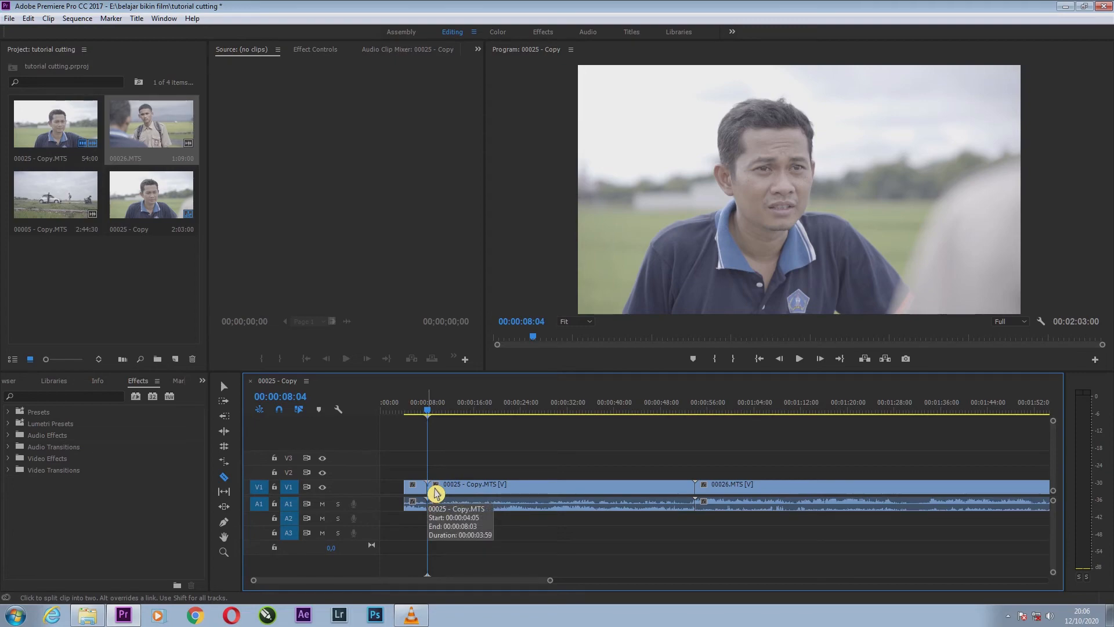
{"action": "key", "text": "v"}
Delete the part of clip 00025 - Copy.MTS after 00:00:08:04 and move 00026.MTS directly against the remaining piece.
{"action": "left_click", "coordinate": [482, 496]}
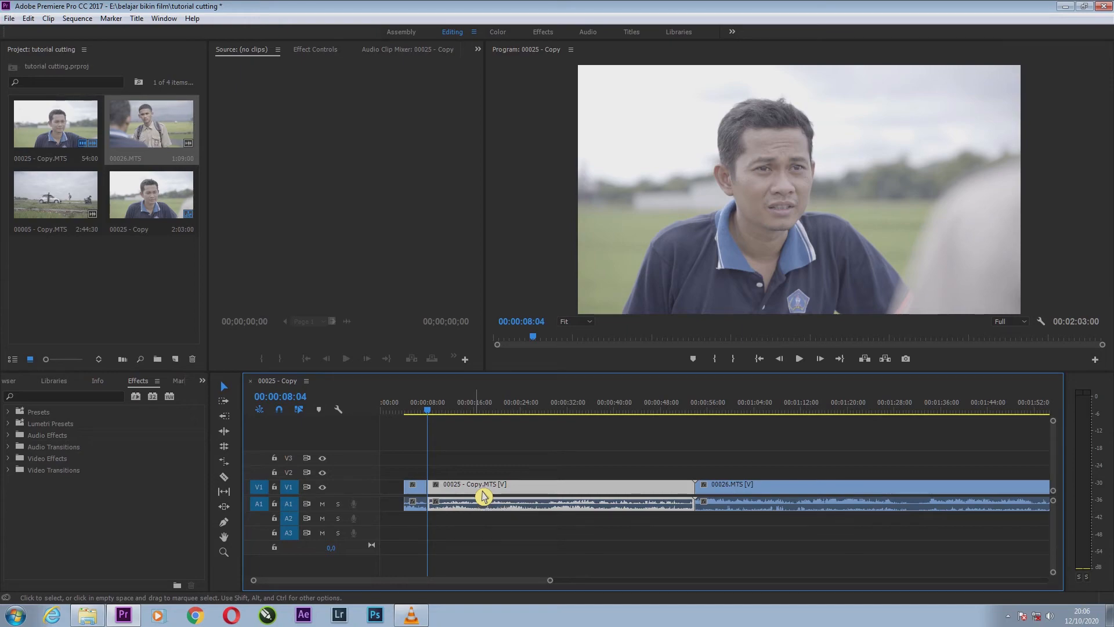
{"action": "key", "text": "Delete"}
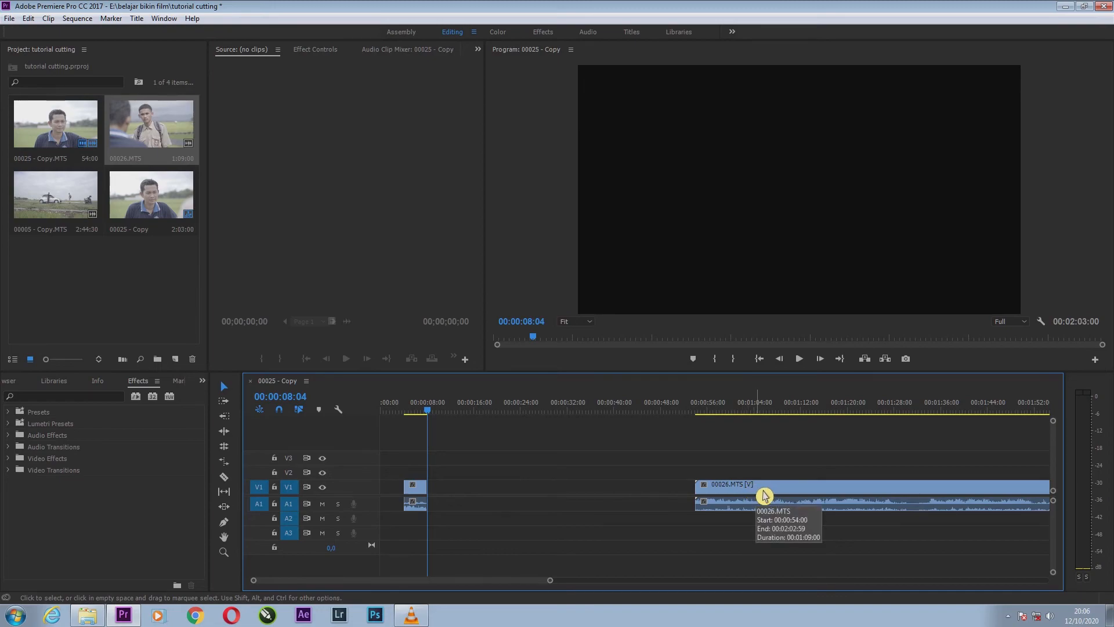
{"action": "left_click_drag", "start_coordinate": [763, 495], "coordinate": [497, 495]}
Play across the new cut into 00026.MTS up to 00:00:30:35 and split the clip there with the Razor tool.
{"action": "left_click", "coordinate": [426, 413]}
{"action": "mouse_move", "coordinate": [427, 416]}
{"action": "left_mouse_down"}
{"action": "mouse_move", "coordinate": [448, 415]}
{"action": "mouse_move", "coordinate": [434, 415]}
{"action": "left_mouse_up"}
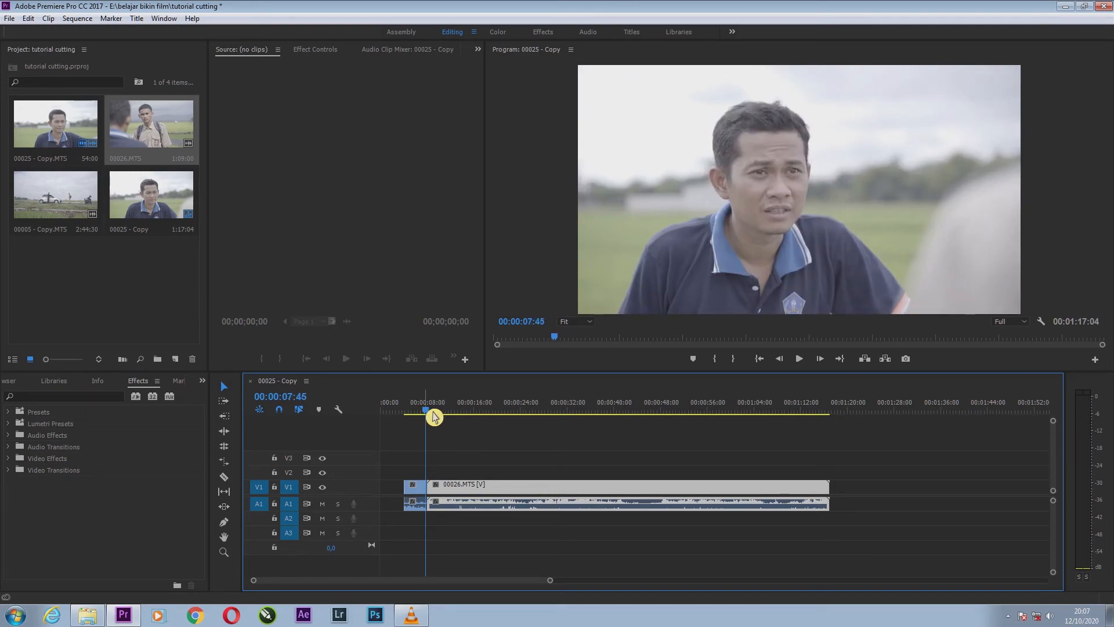
{"action": "key", "text": "space"}
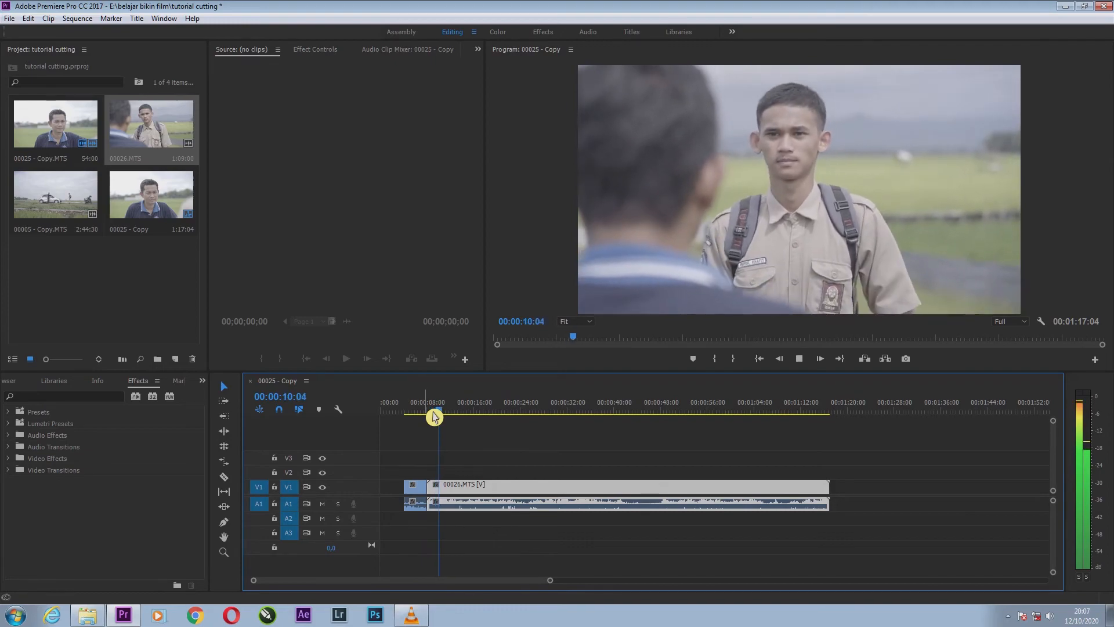
{"action": "key", "text": "space"}
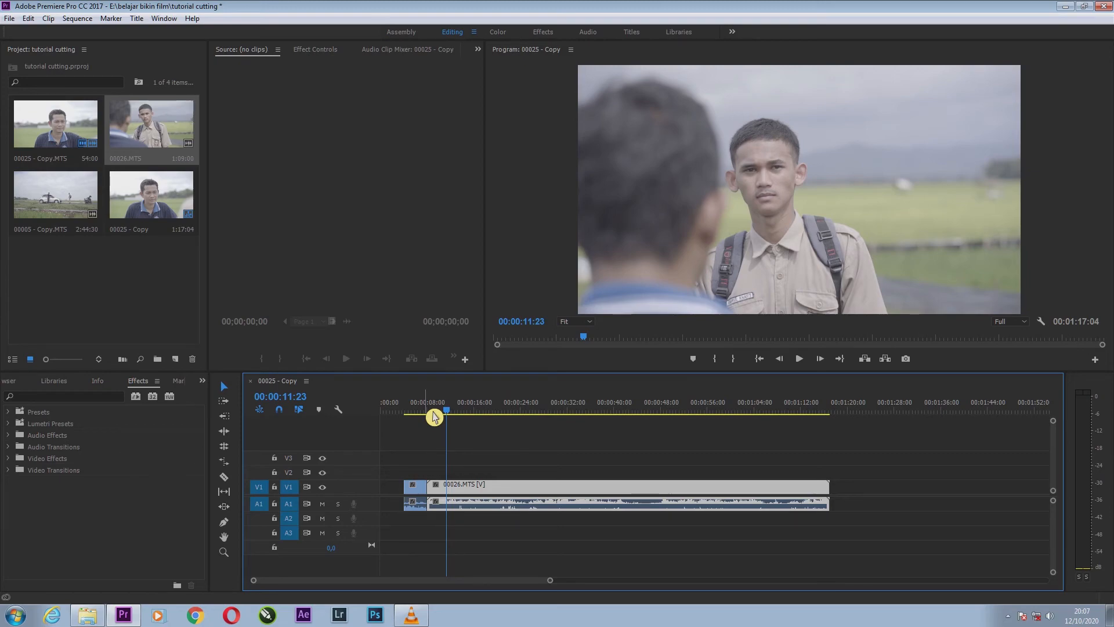
{"action": "key", "text": "space"}
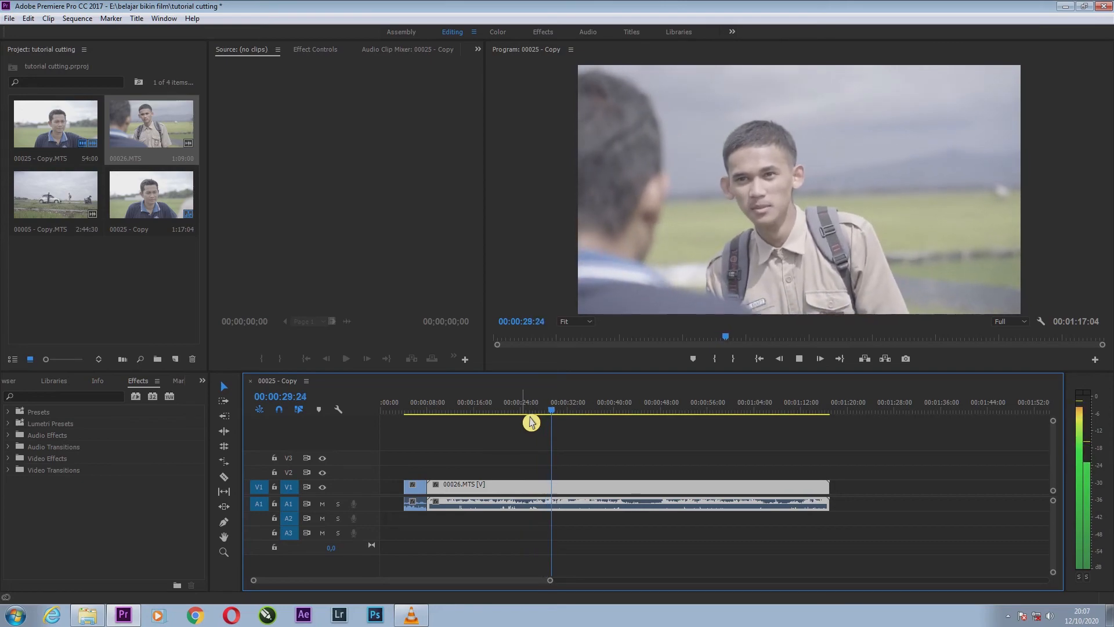
{"action": "key", "text": "space"}
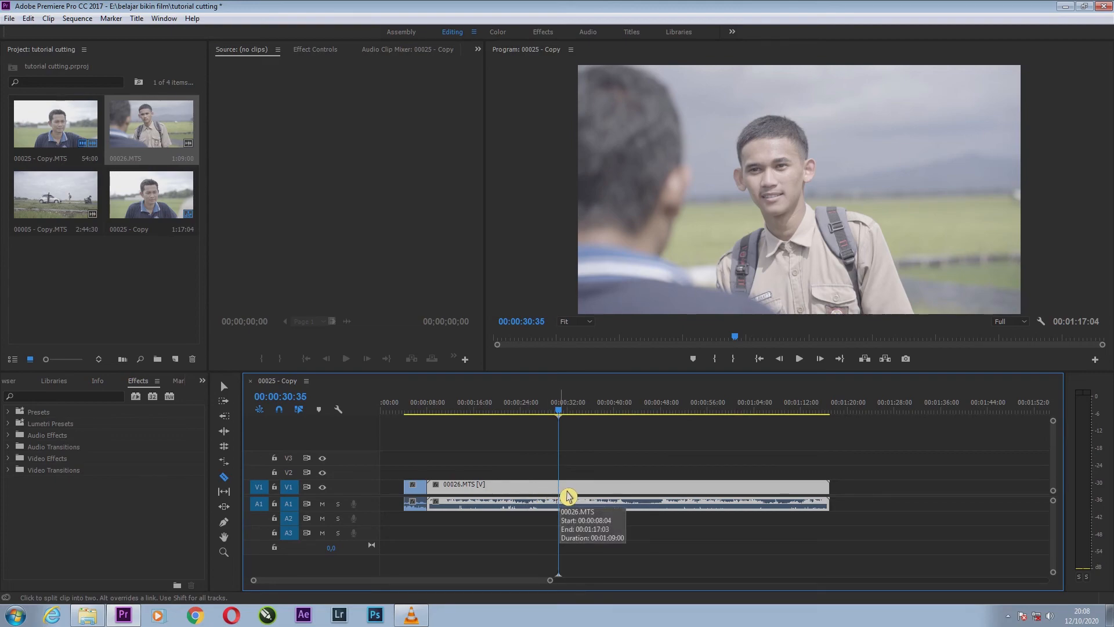
{"action": "left_click", "coordinate": [566, 494]}
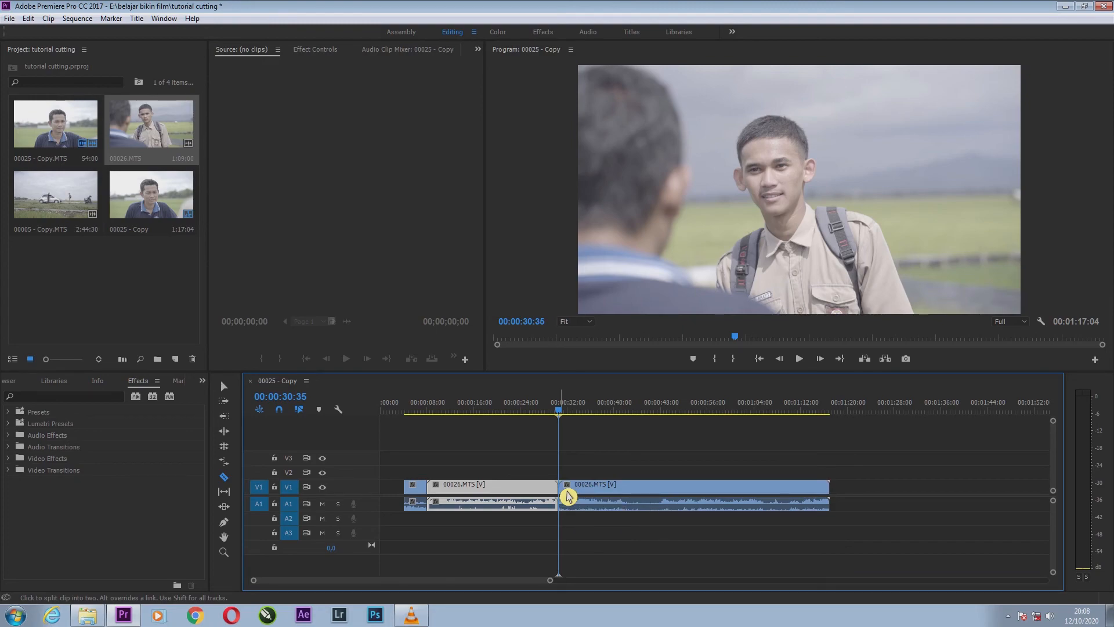
Delete the section of 00026.MTS before 00:00:30:35 and move the rest directly after clip 00025 - Copy.MTS.
{"action": "key", "text": "v"}
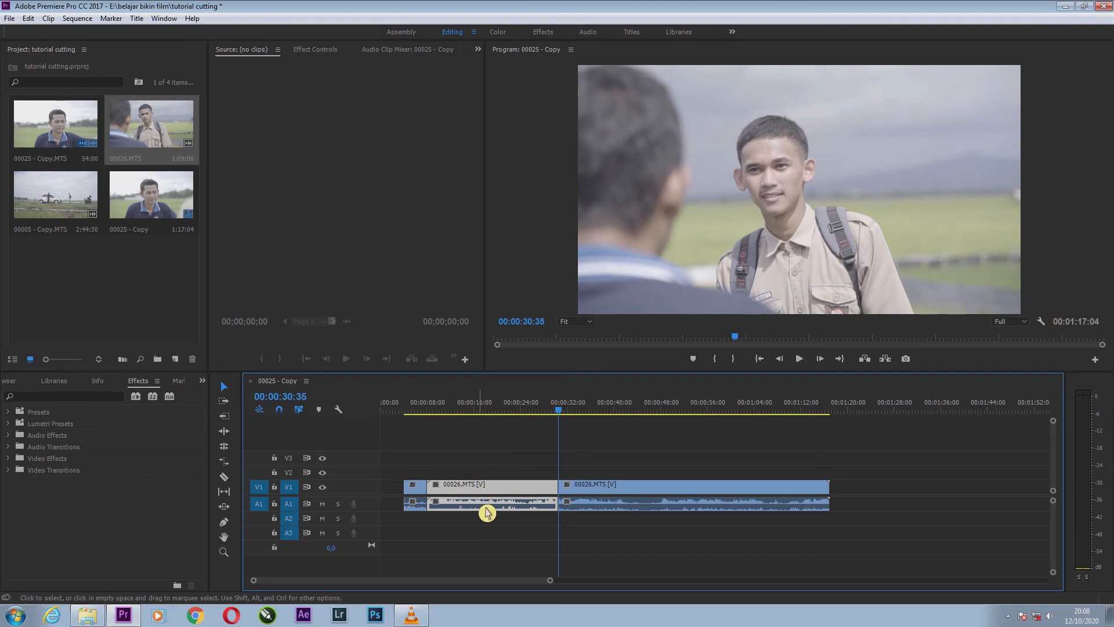
{"action": "key", "text": "Delete"}
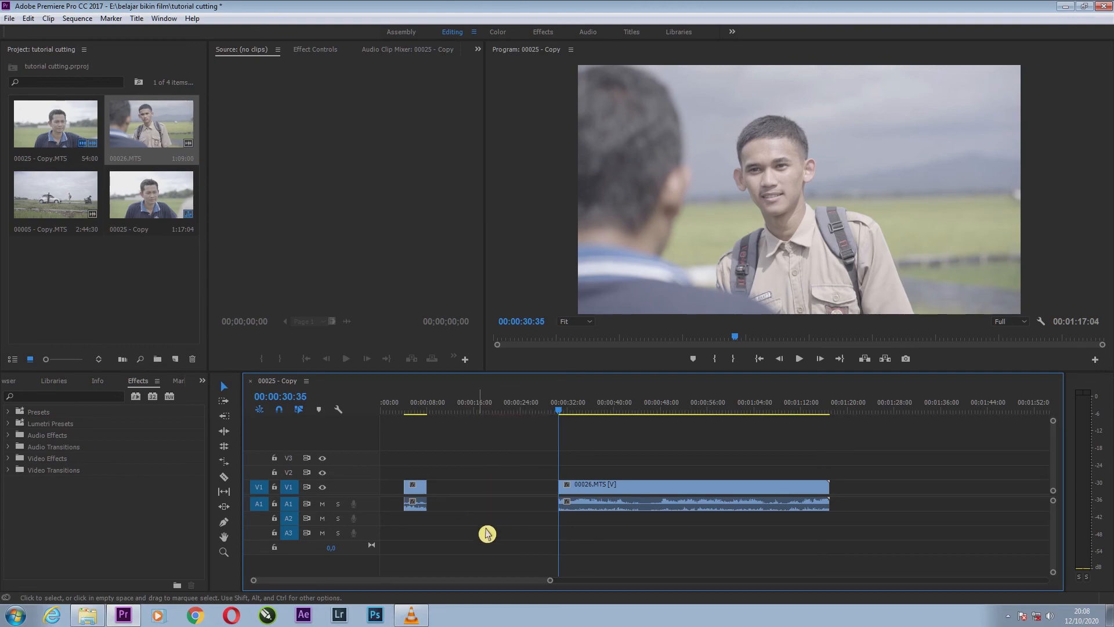
{"action": "left_click", "coordinate": [607, 493]}
{"action": "left_click_drag", "start_coordinate": [608, 494], "coordinate": [483, 494]}
Play and scrub across the cut between 00025 - Copy.MTS and 00026.MTS to check how the two shots join.
{"action": "left_click_drag", "start_coordinate": [428, 413], "coordinate": [417, 411]}
{"action": "key", "text": "space"}
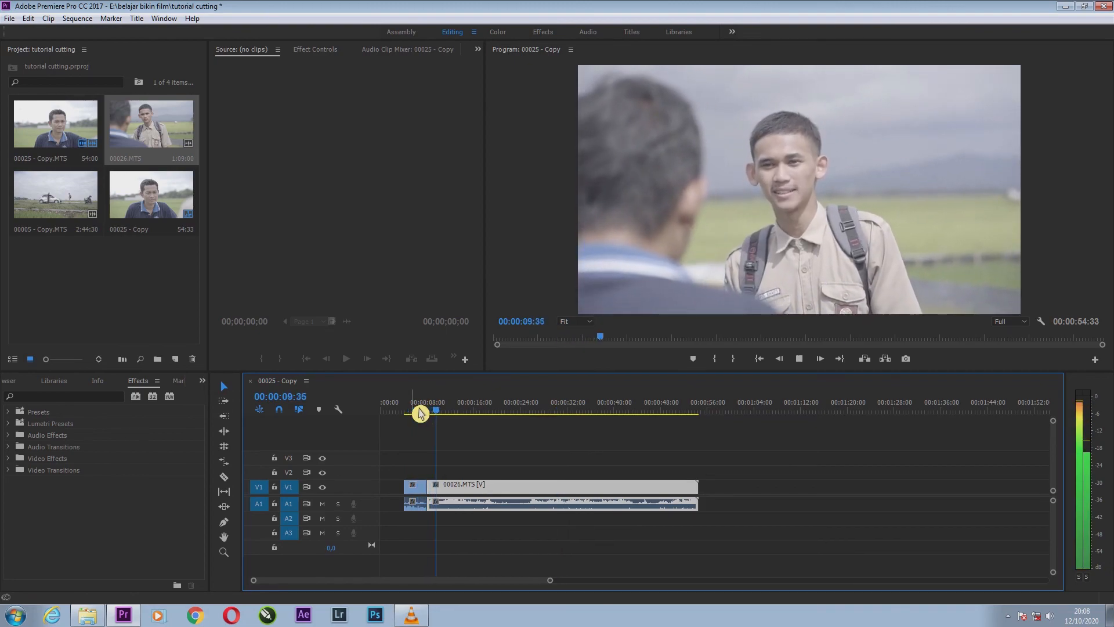
{"action": "key", "text": "space"}
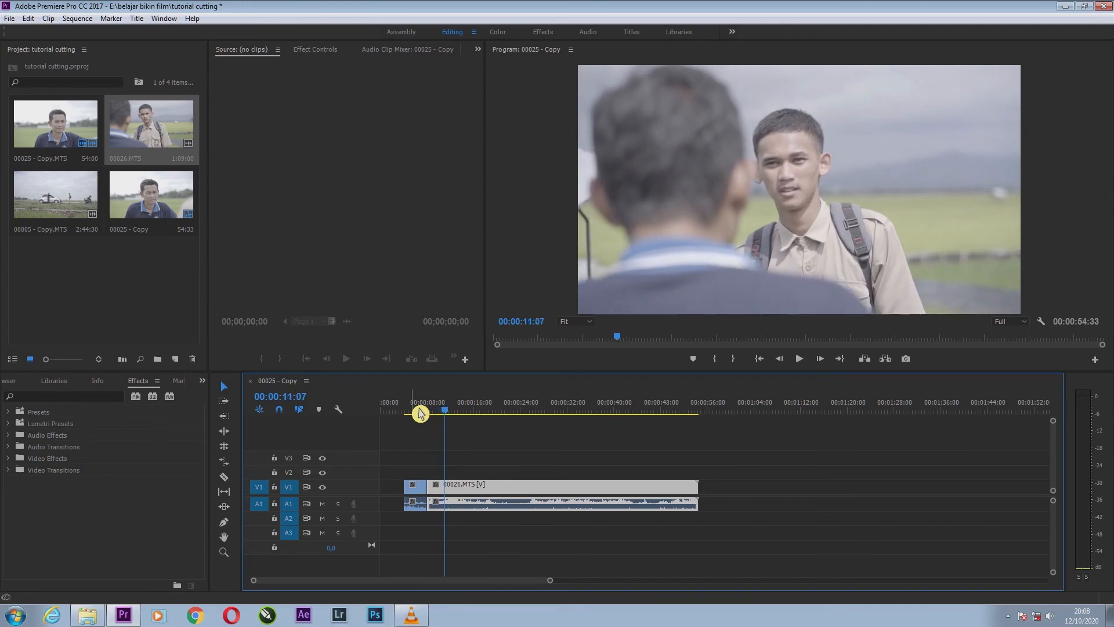
{"action": "left_click", "coordinate": [419, 412]}
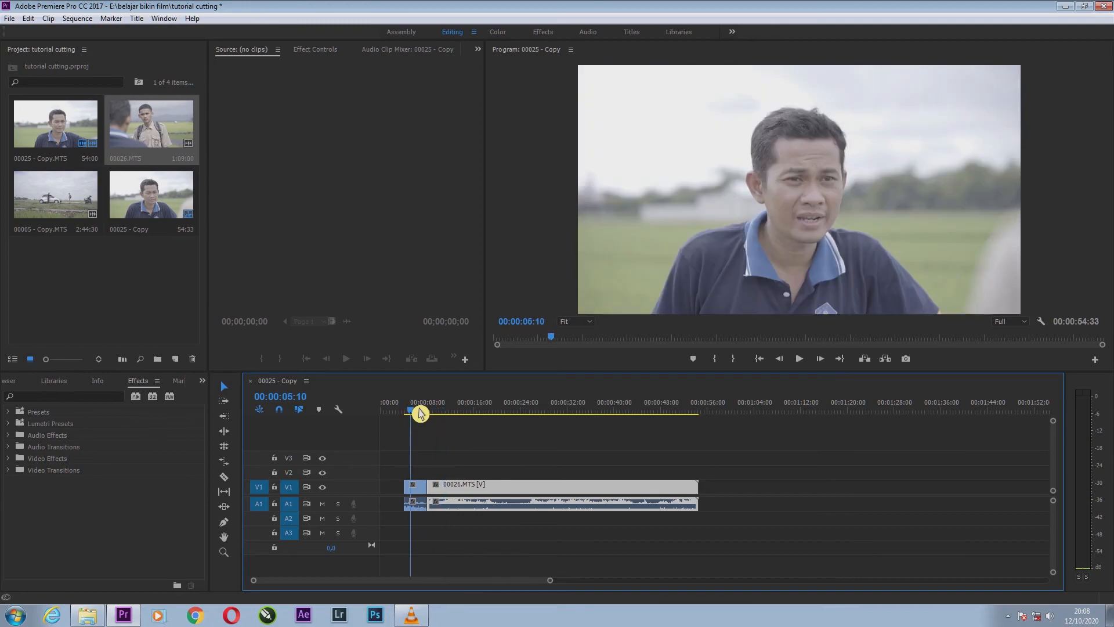
{"action": "mouse_move", "coordinate": [419, 412]}
{"action": "left_mouse_down"}
{"action": "mouse_move", "coordinate": [450, 412]}
{"action": "mouse_move", "coordinate": [432, 417]}
{"action": "left_mouse_up"}
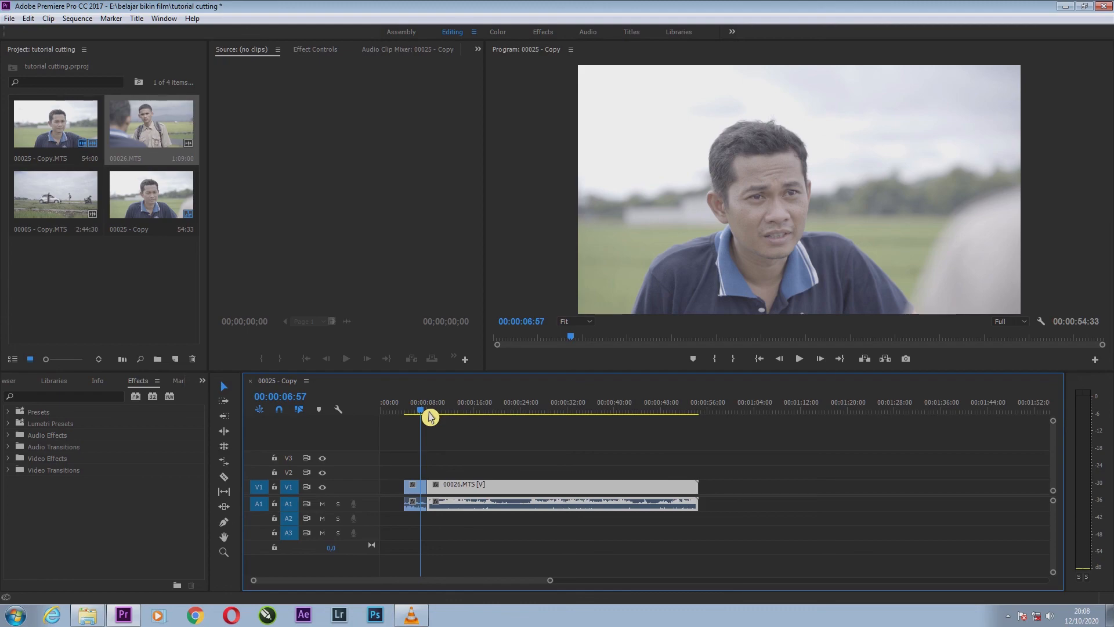
{"action": "mouse_move", "coordinate": [430, 417]}
{"action": "left_mouse_down"}
{"action": "mouse_move", "coordinate": [445, 415]}
{"action": "mouse_move", "coordinate": [423, 416]}
{"action": "left_mouse_up"}
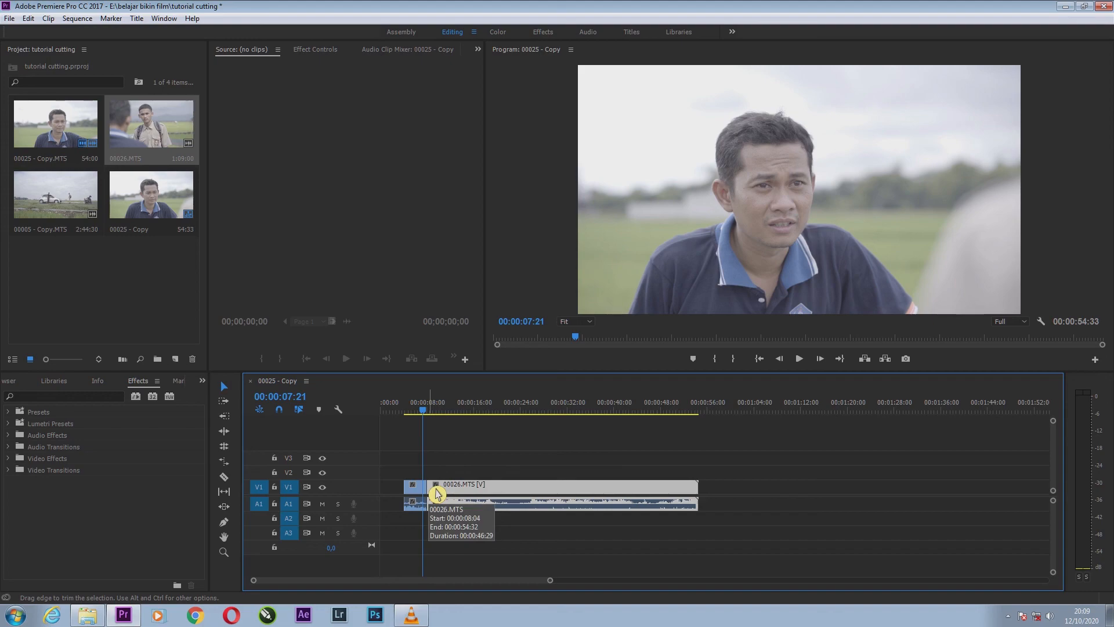
{"action": "left_click_drag", "start_coordinate": [438, 490], "coordinate": [441, 496]}
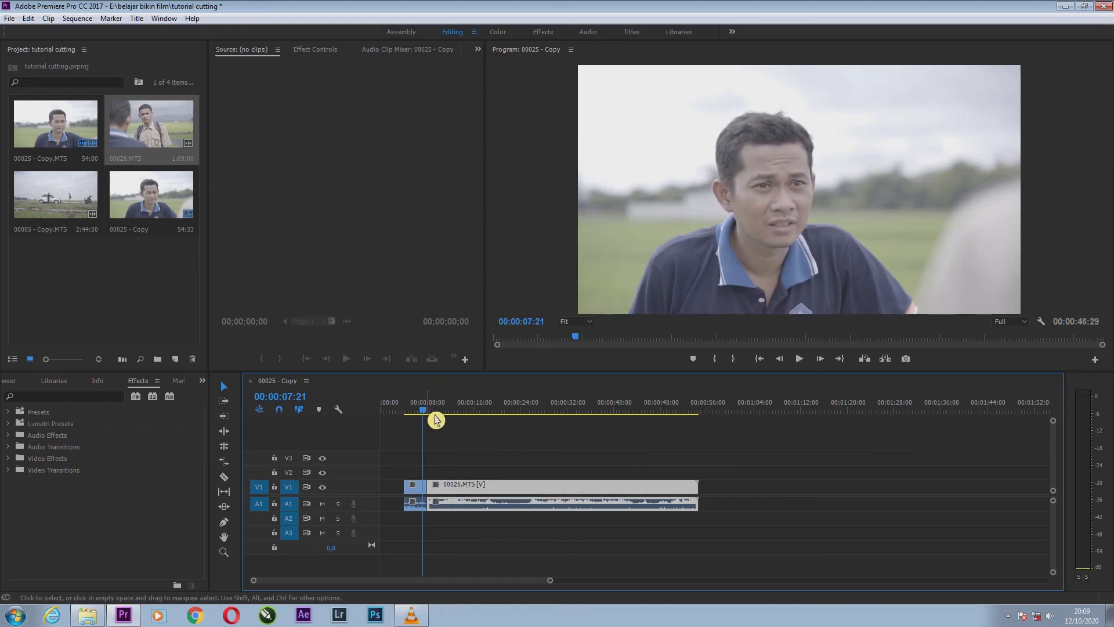
{"action": "left_click_drag", "start_coordinate": [433, 411], "coordinate": [427, 411]}
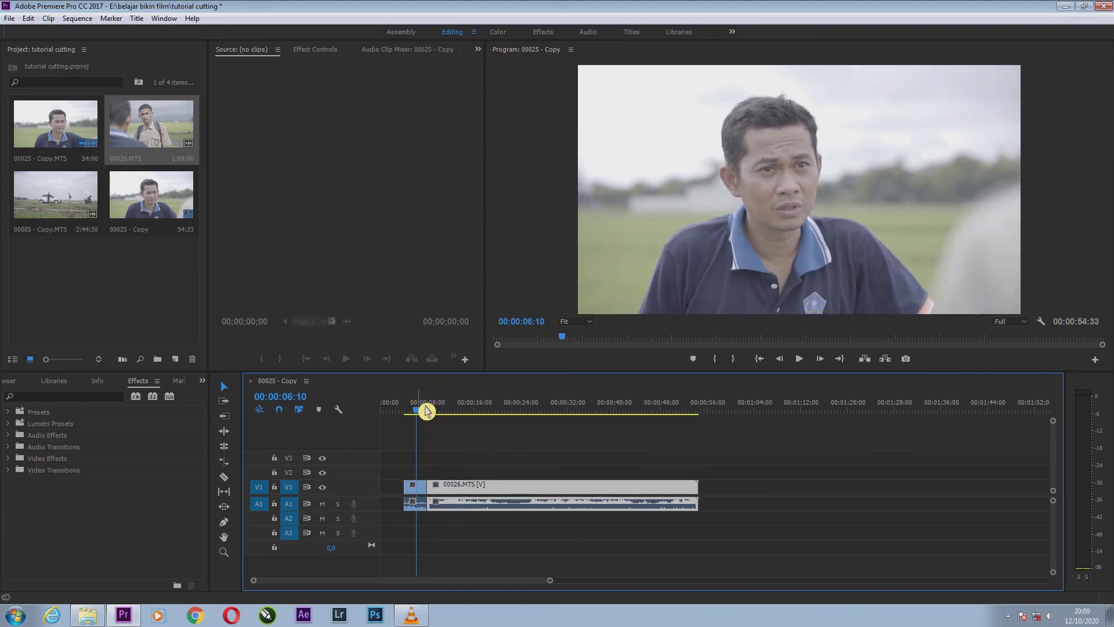